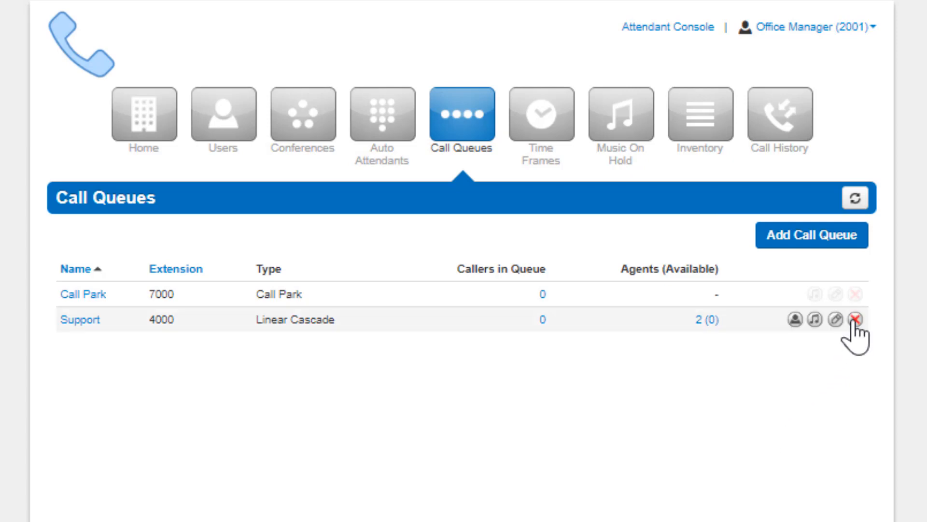
# Start a new call queue named "Sales Queue" with extension 4221.
pyautogui.click(814, 248)
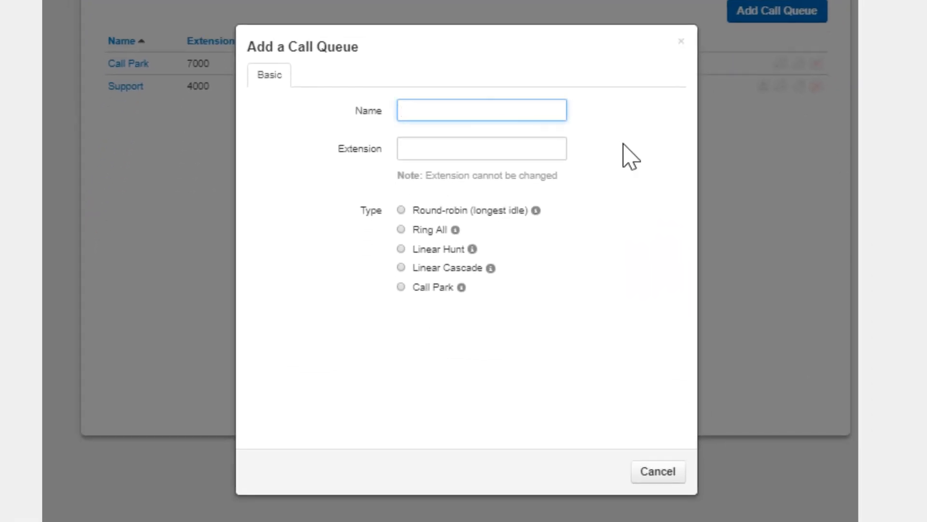
pyautogui.write('Sales Queue')
pyautogui.press('Tab')
pyautogui.write('4221')
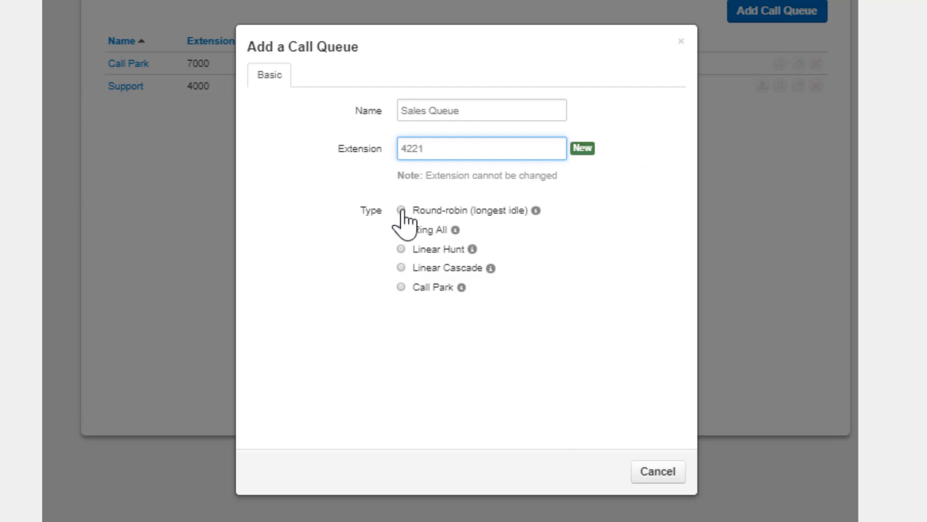
# Try the Round-robin, Ring All, Linear Hunt, Linear Cascade and Call Park types in turn for the new queue.
pyautogui.click(401, 211)
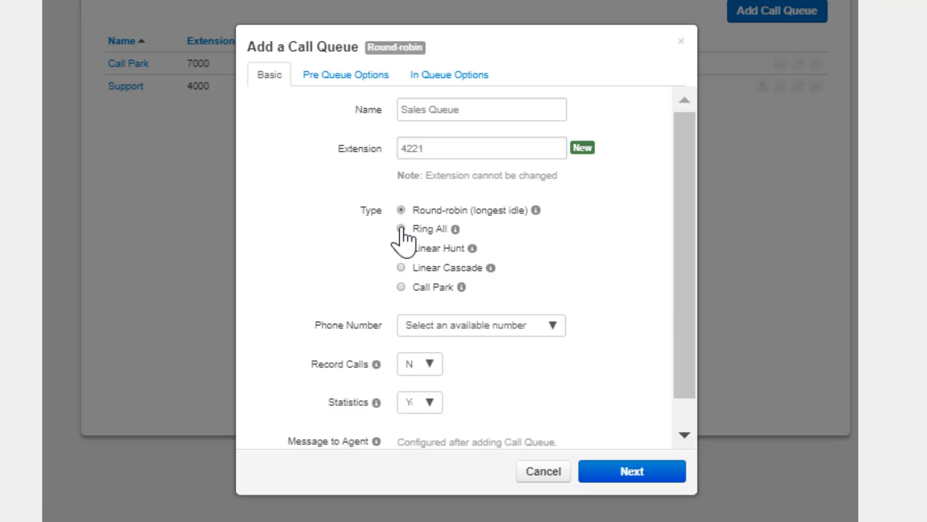
pyautogui.click(401, 229)
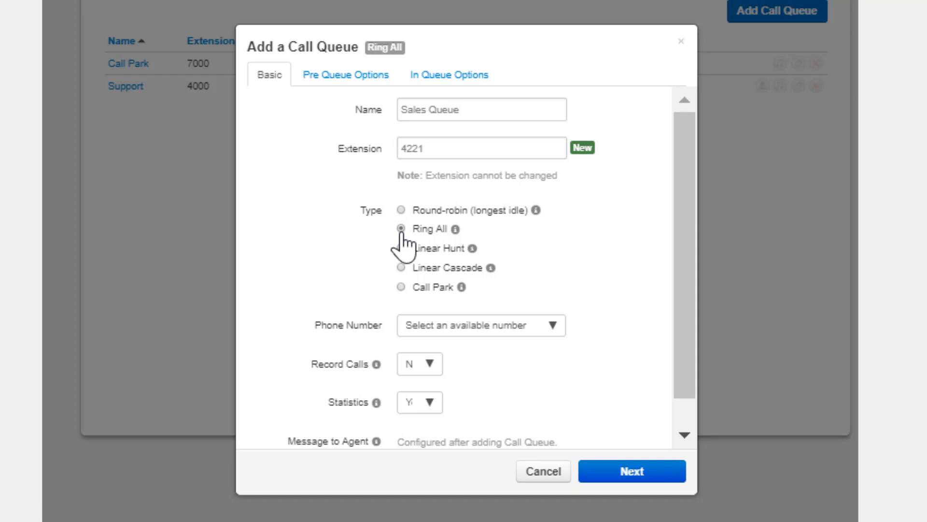
pyautogui.click(401, 247)
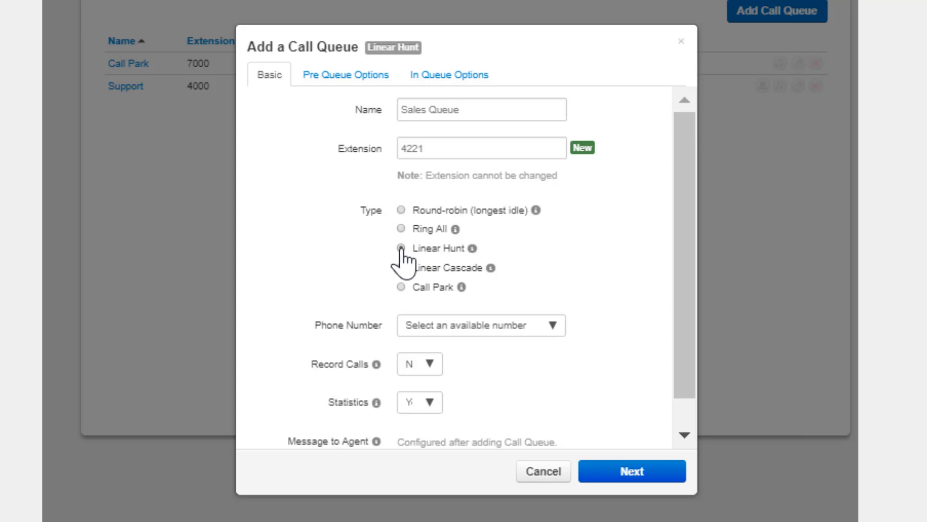
pyautogui.click(400, 268)
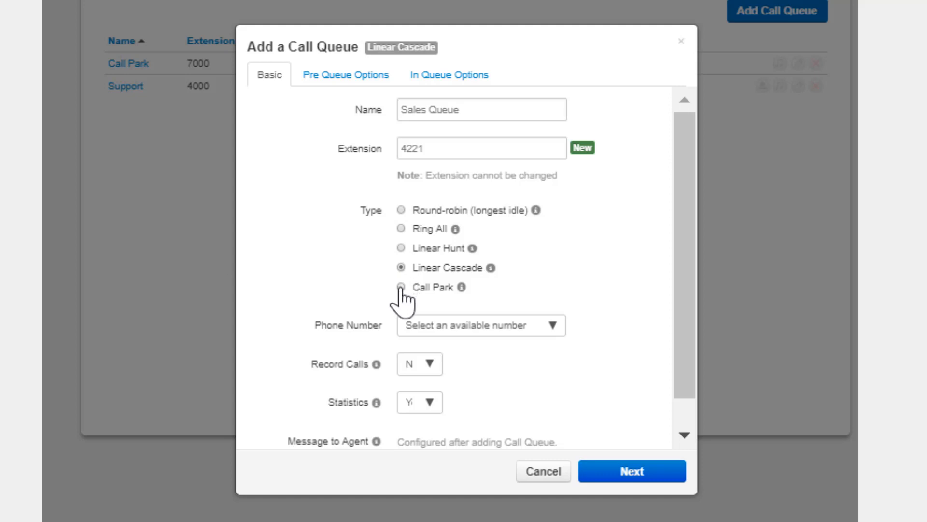
pyautogui.click(400, 287)
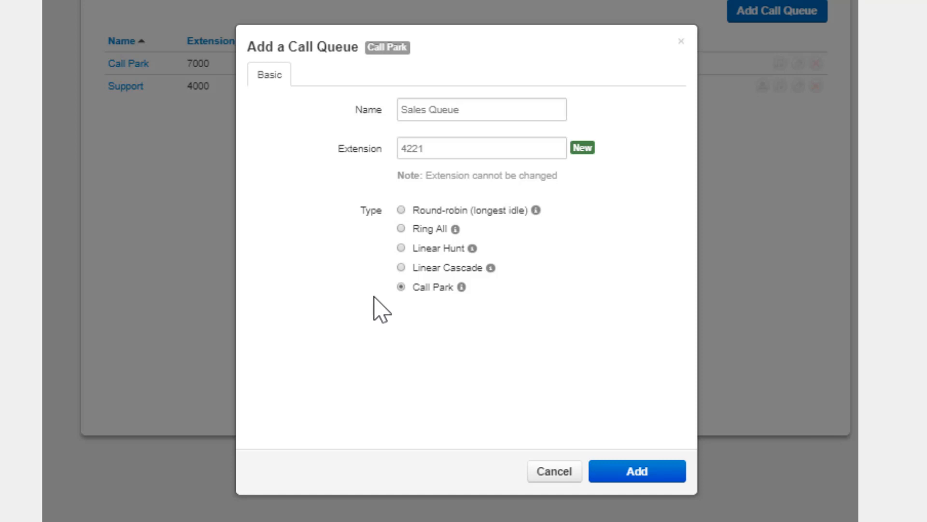
# Set the queue type to Round-robin (longest idle) and assign it the available phone number.
pyautogui.click(401, 211)
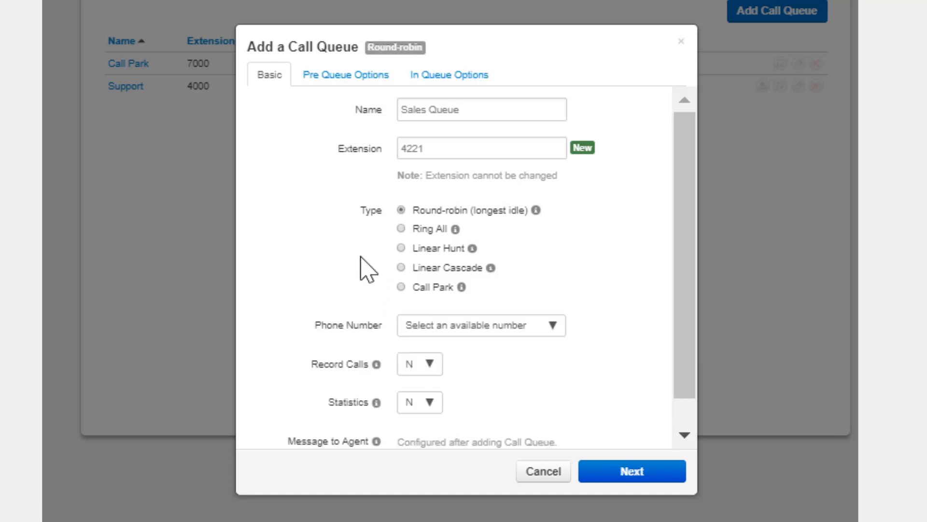
pyautogui.click(534, 329)
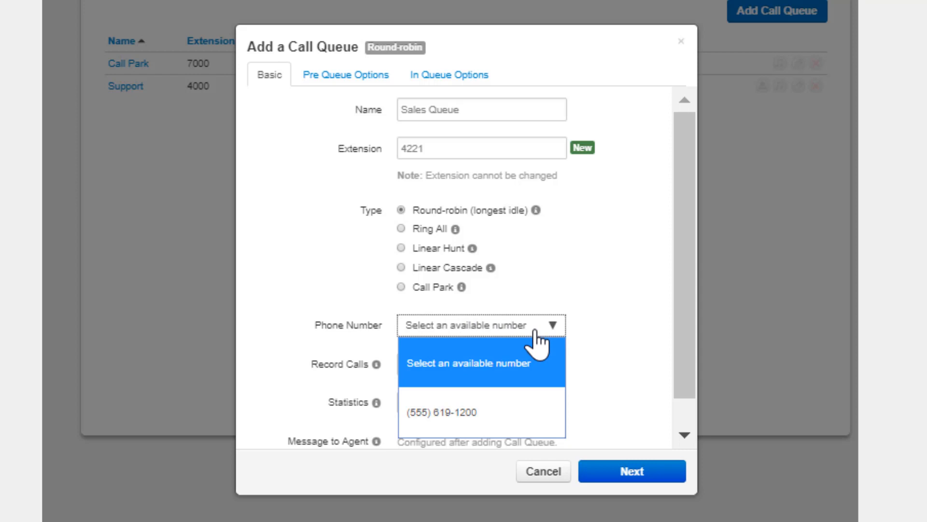
pyautogui.click(513, 412)
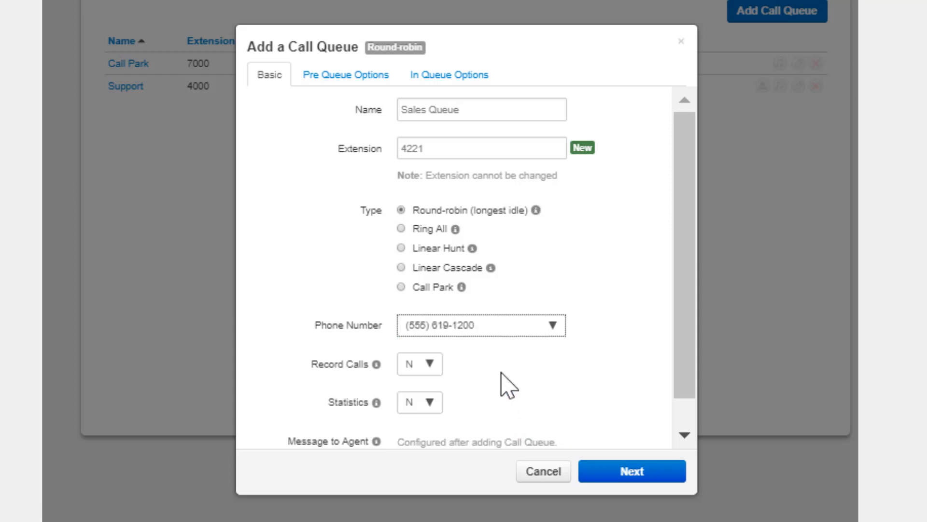
# Set both Record Calls and Statistics to Yes for the queue.
pyautogui.click(429, 365)
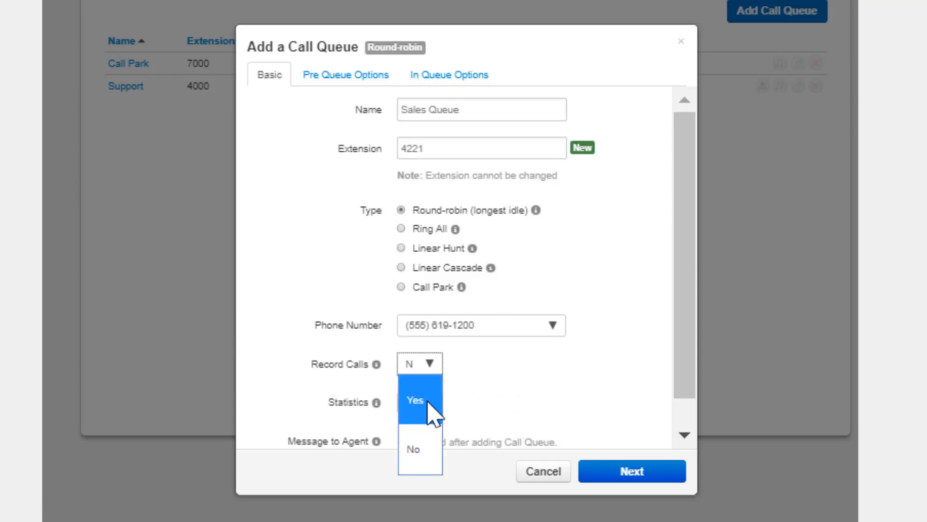
pyautogui.click(428, 401)
pyautogui.click(426, 404)
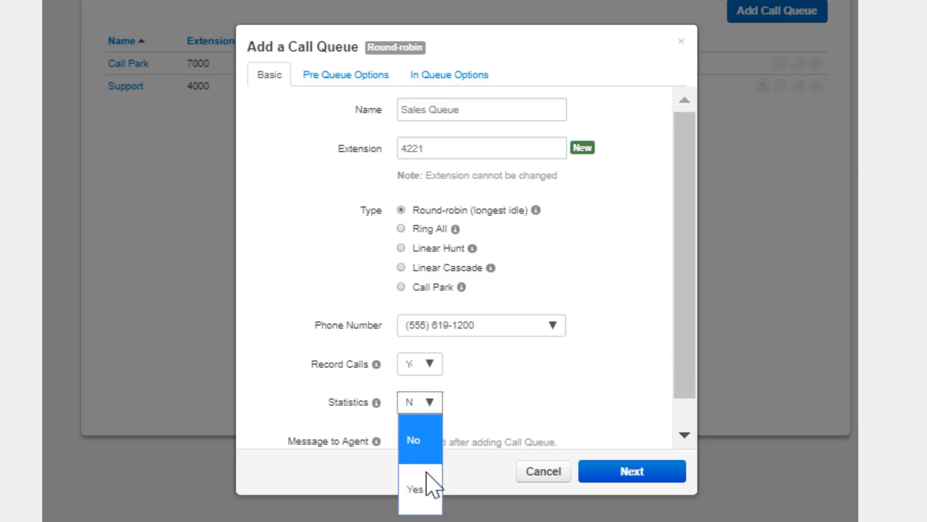
pyautogui.click(433, 489)
pyautogui.scroll(-2, 476, 383)
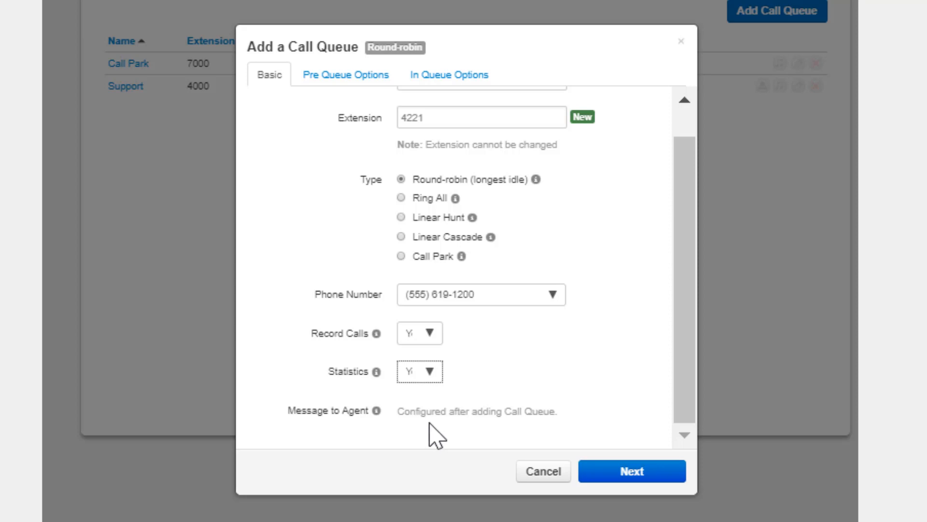
# Continue to the pre-queue options and set Require agents to Yes.
pyautogui.click(600, 467)
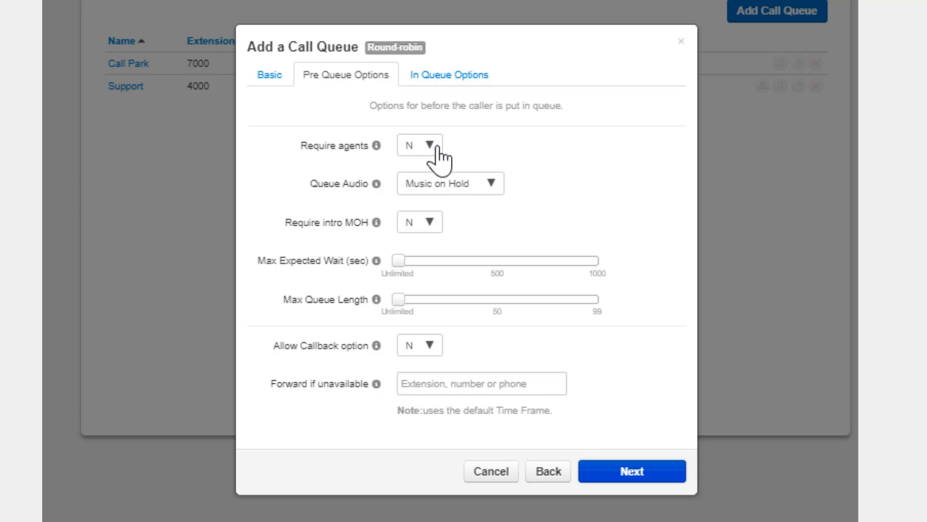
pyautogui.moveTo(381, 391)
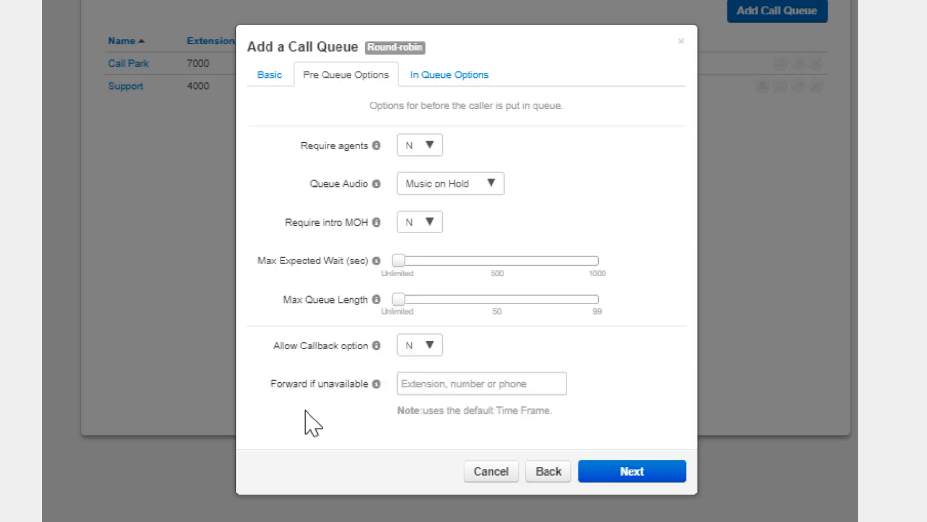
pyautogui.click(429, 150)
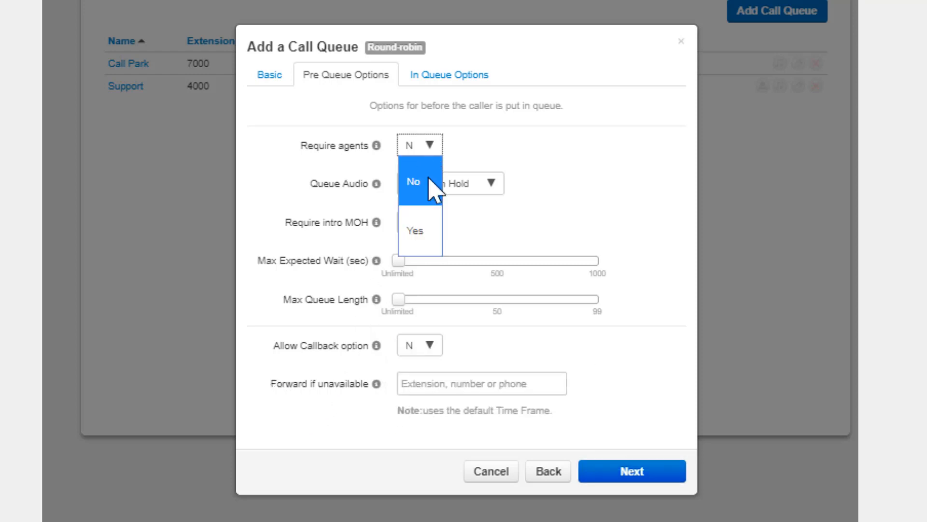
pyautogui.click(425, 234)
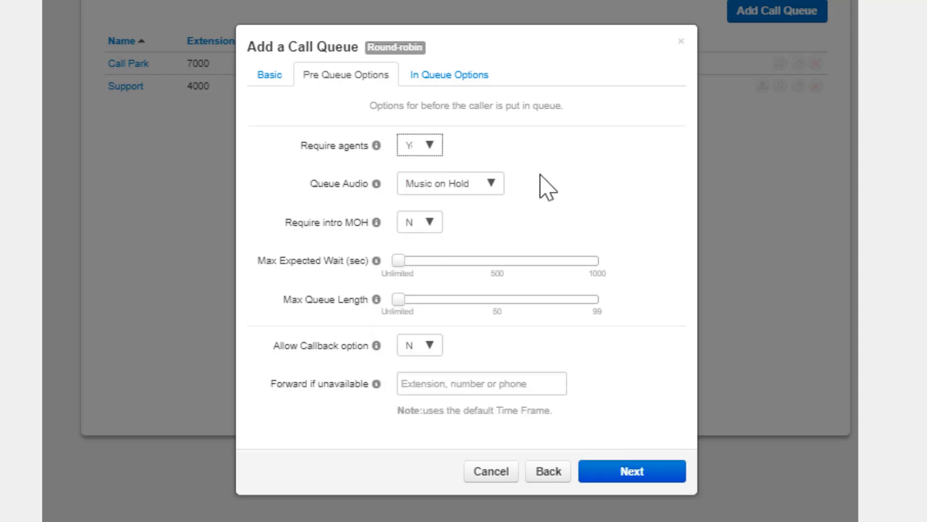
# Choose Music on Hold as the queue audio and set Require intro MOH to Yes.
pyautogui.click(493, 188)
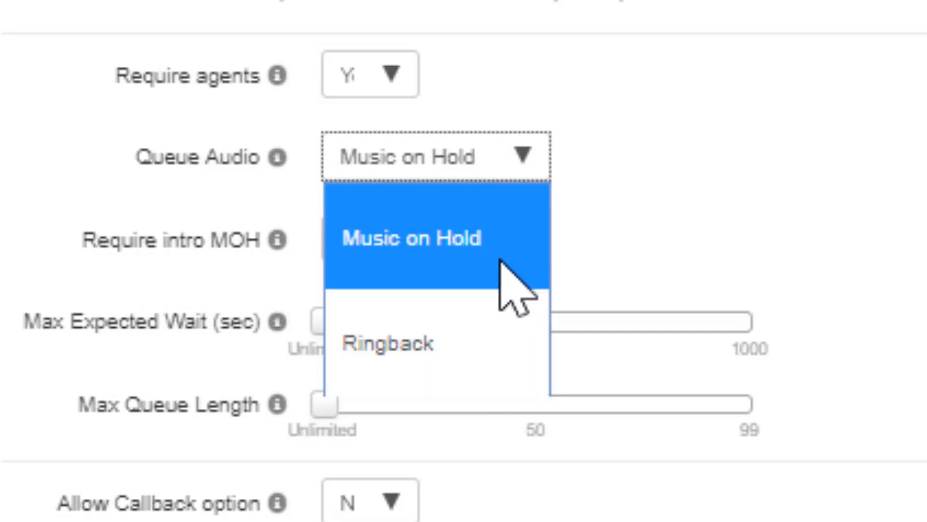
pyautogui.click(498, 268)
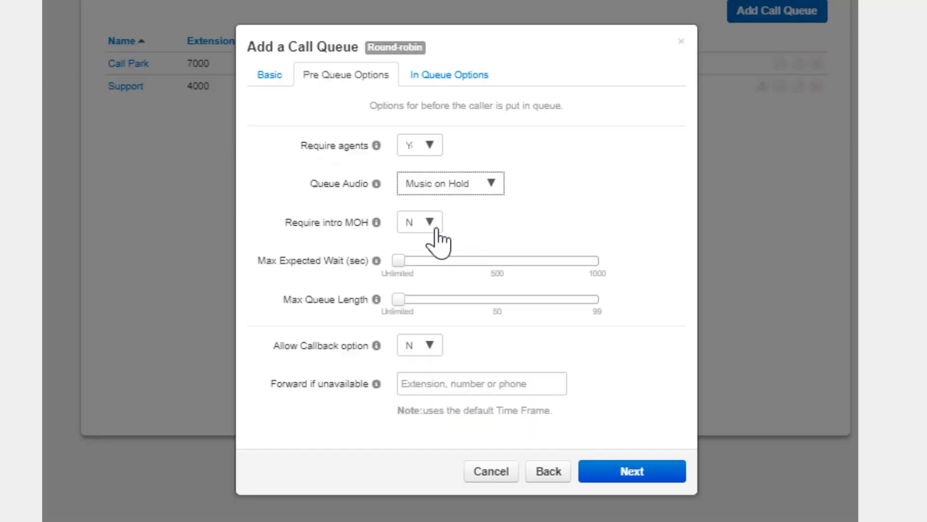
pyautogui.click(433, 227)
pyautogui.click(415, 308)
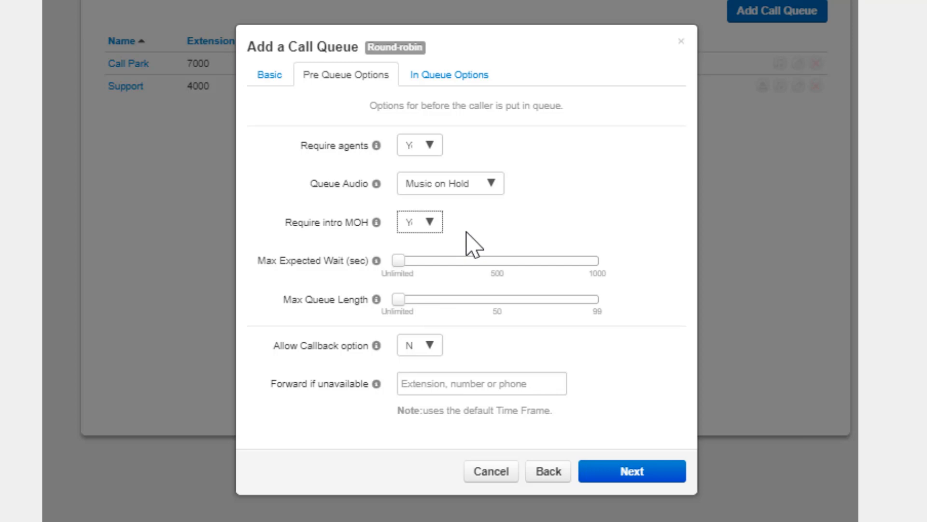
# Set the maximum expected wait to about 600 seconds and the maximum queue length to about 50.
pyautogui.click(401, 261)
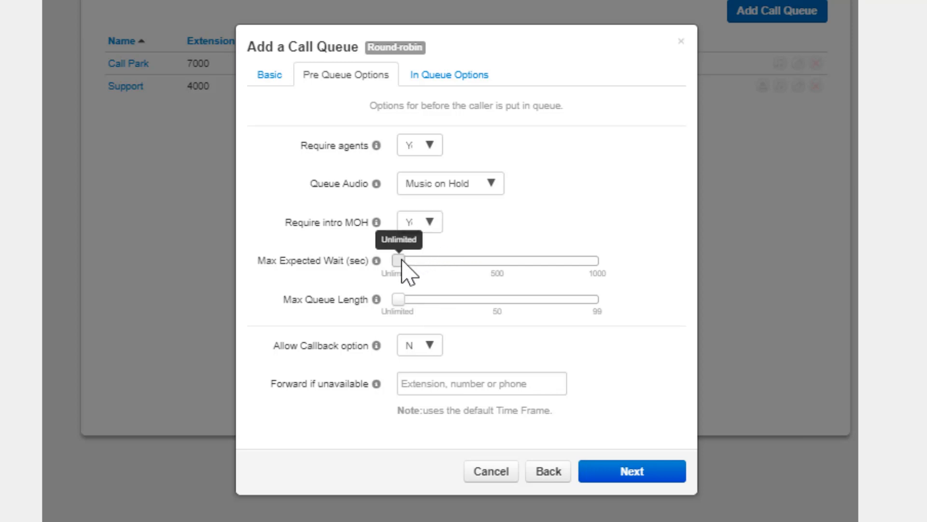
pyautogui.moveTo(402, 261); pyautogui.dragTo(523, 262)
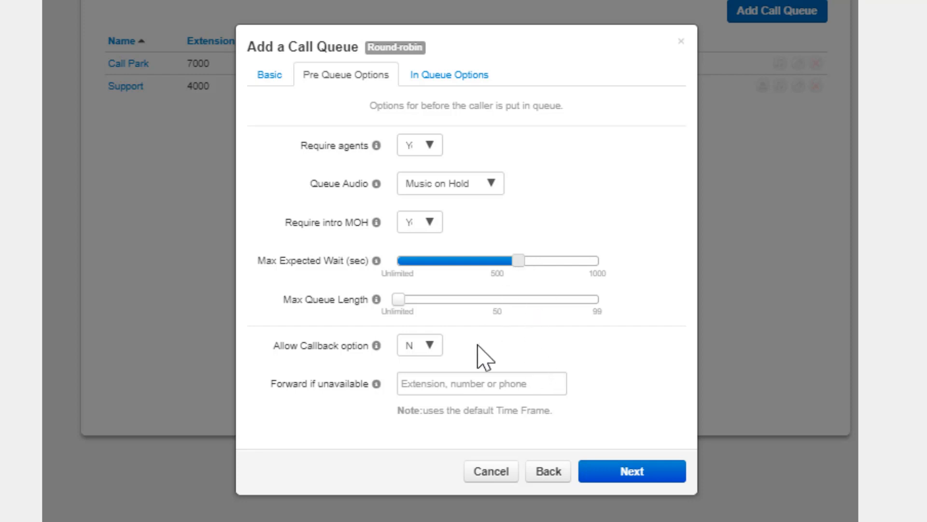
pyautogui.click(455, 385)
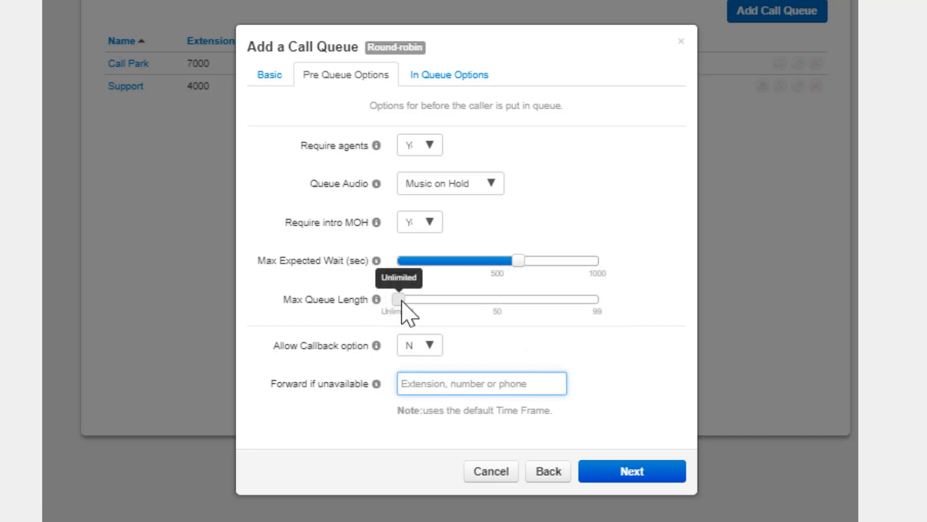
pyautogui.moveTo(401, 300); pyautogui.dragTo(500, 301)
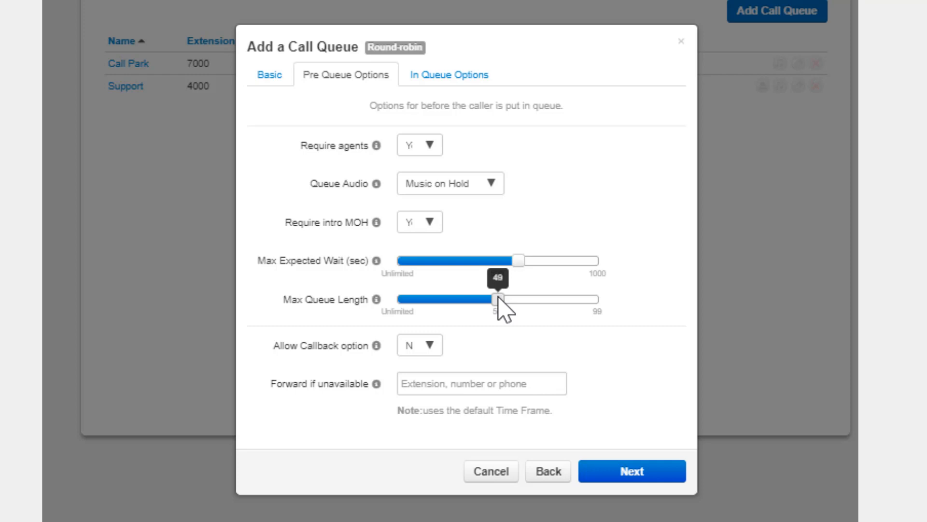
pyautogui.moveTo(499, 309); pyautogui.dragTo(507, 306)
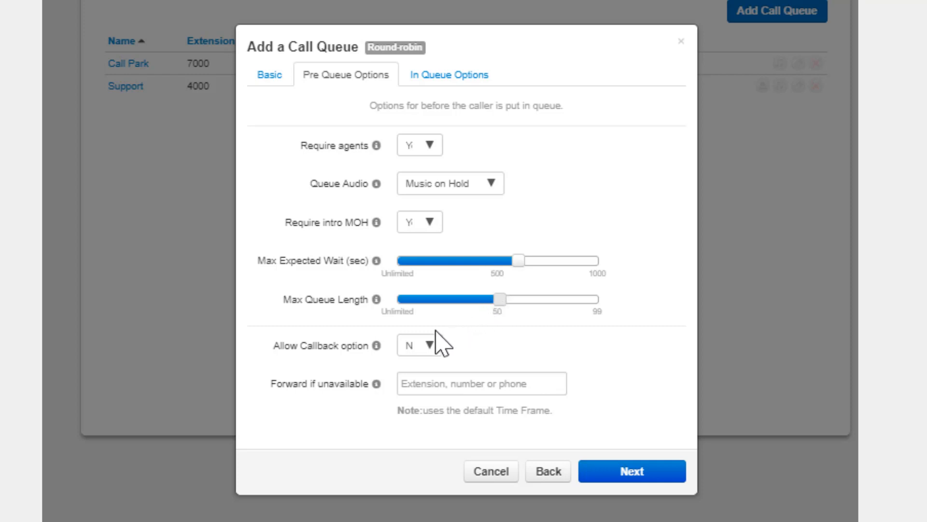
# Set Allow Callback option to Yes and enter a forwarding phone number for when the queue is unavailable.
pyautogui.click(429, 346)
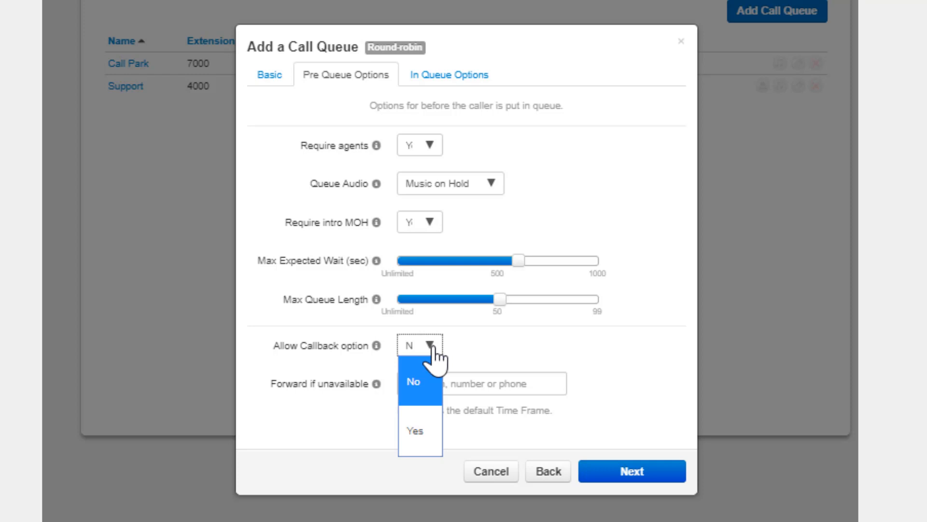
pyautogui.click(414, 431)
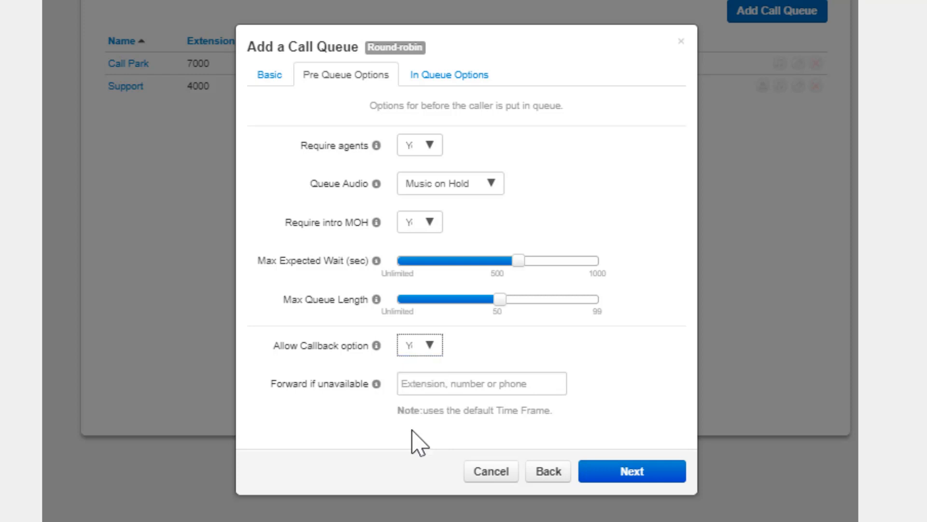
pyautogui.click(445, 385)
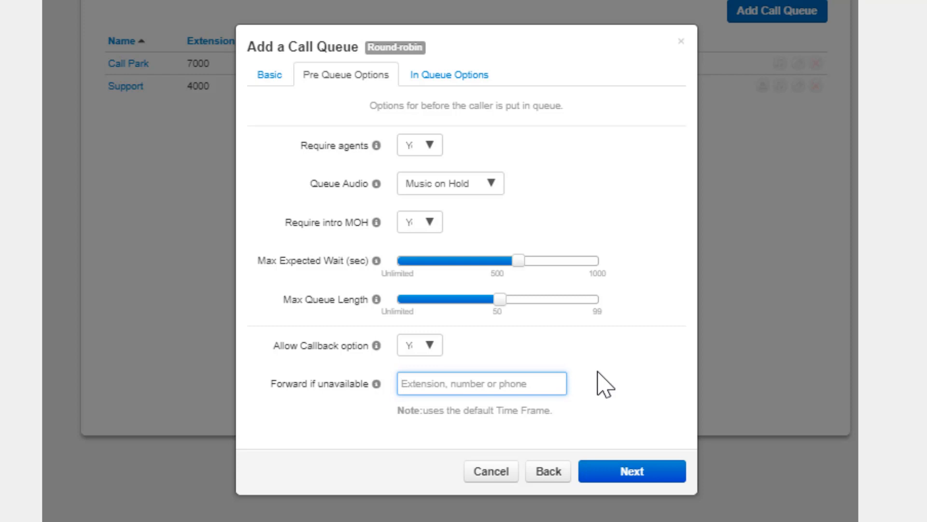
pyautogui.write('215555')
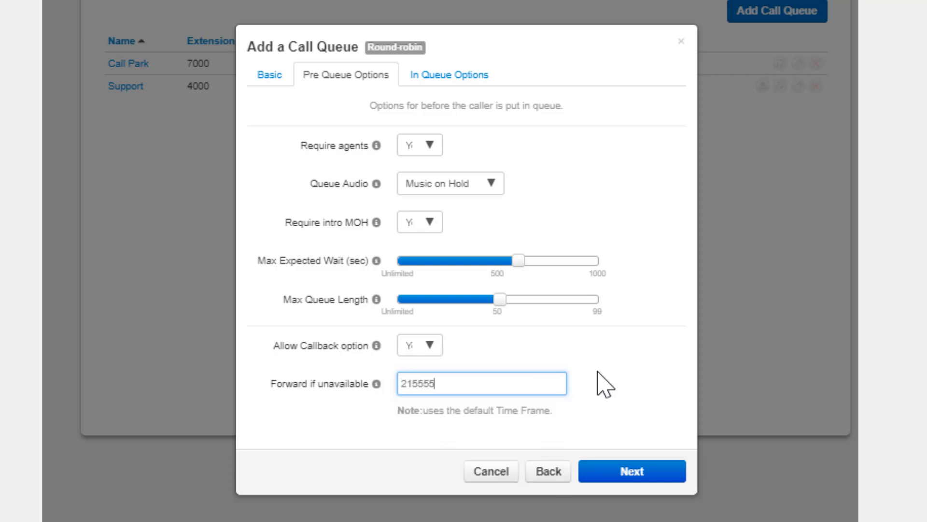
pyautogui.write('6754')
# In the in-queue options, raise the queue ring timeout most of the way towards Unlimited and the agent ring timeout slightly past mid-range.
pyautogui.click(631, 475)
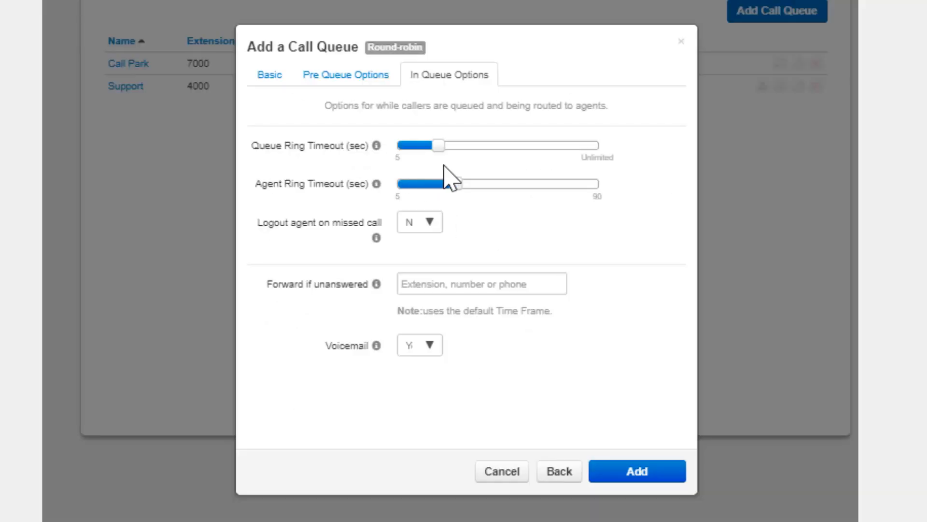
pyautogui.moveTo(437, 154); pyautogui.dragTo(575, 146)
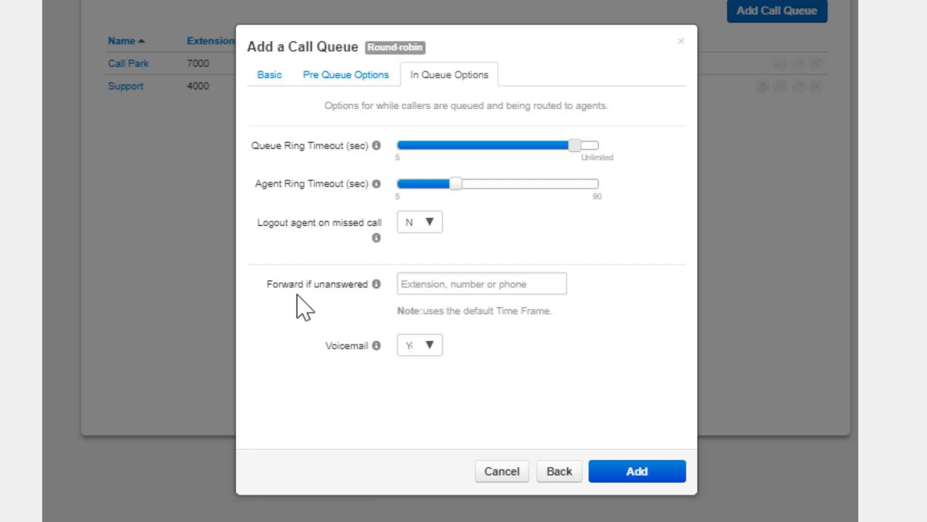
pyautogui.moveTo(456, 183)
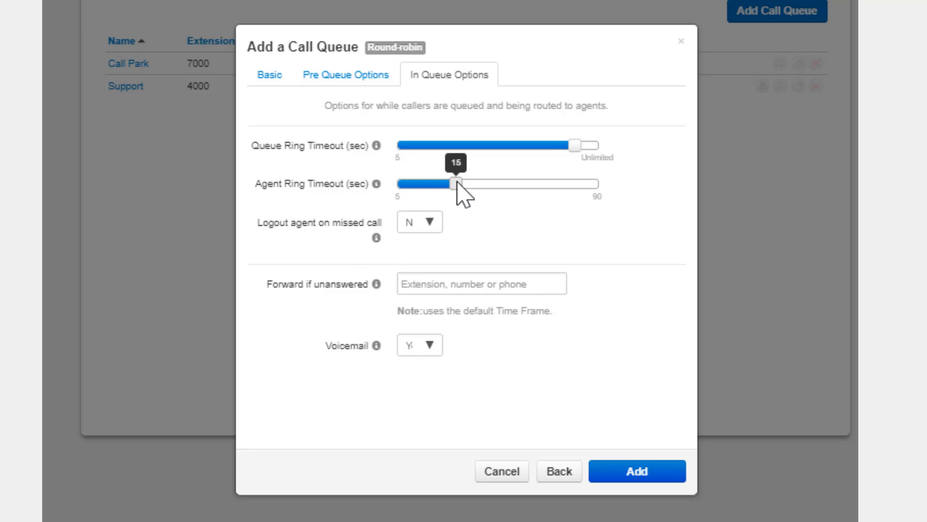
pyautogui.moveTo(457, 184); pyautogui.dragTo(509, 184)
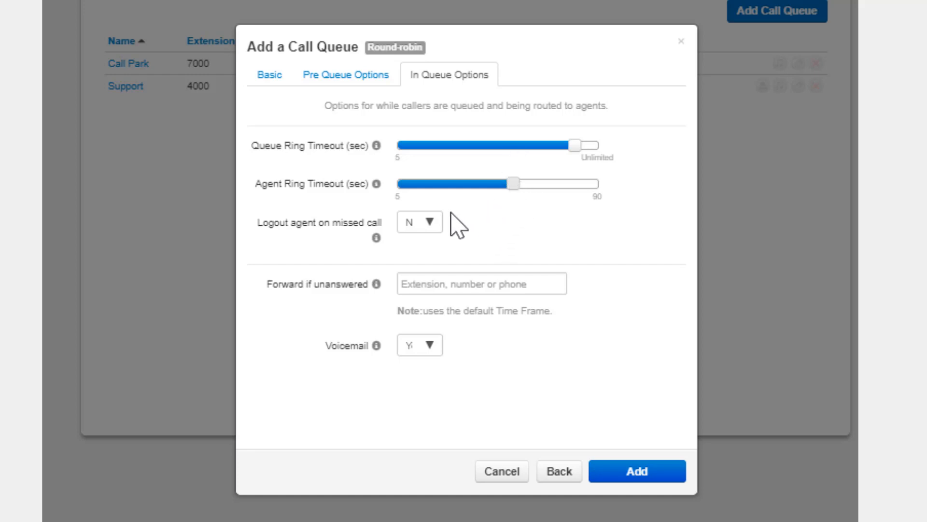
# Set Logout agent on missed call to Yes and forward unanswered calls to 1212.
pyautogui.click(416, 225)
pyautogui.click(414, 309)
pyautogui.click(537, 283)
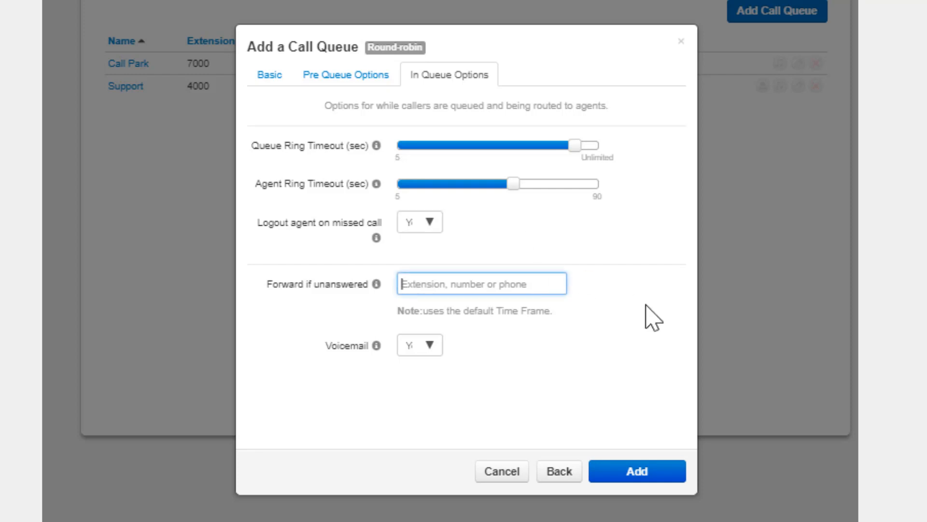
pyautogui.write('1212')
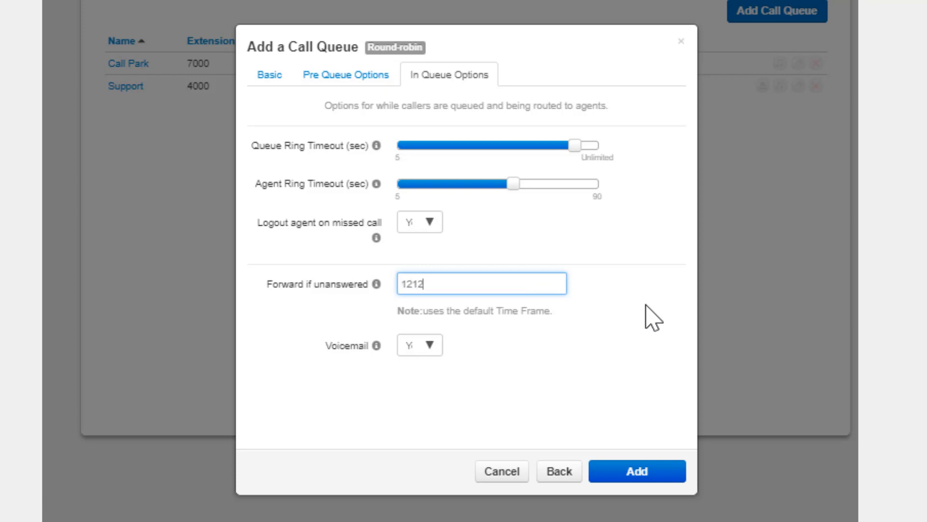
# Complete the forwarding phone number for unanswered calls, and clear the field again.
pyautogui.write('5556789')
pyautogui.moveTo(478, 281); pyautogui.dragTo(321, 269)
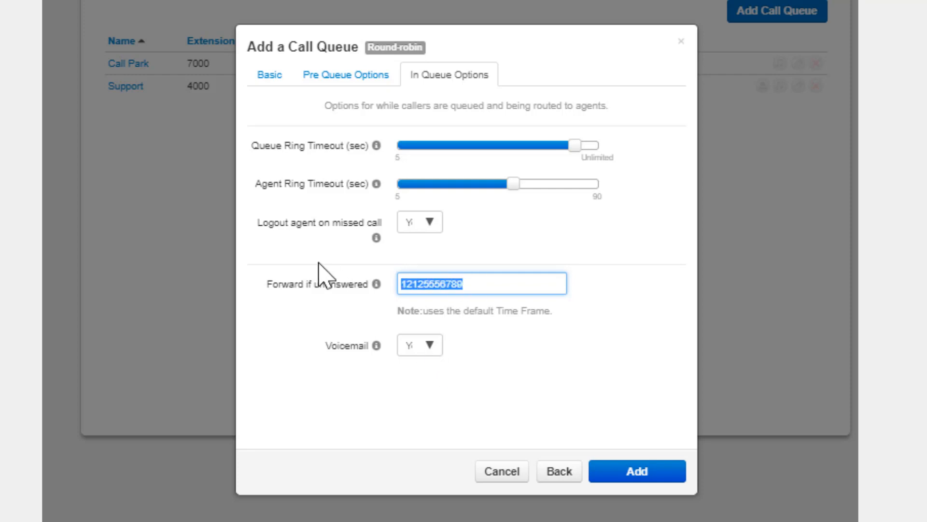
pyautogui.press('BackSpace')
pyautogui.click(288, 402)
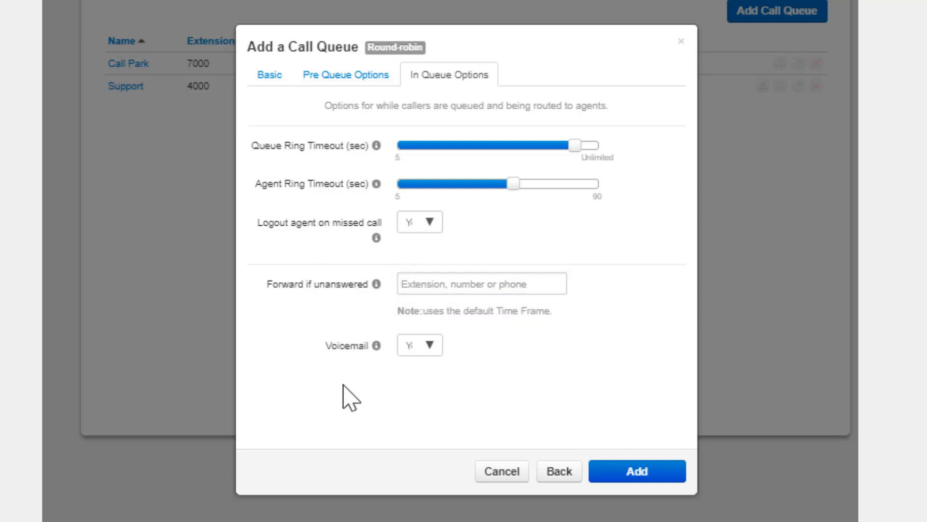
# Set the Voicemail option for unanswered calls to Yes.
pyautogui.click(420, 347)
pyautogui.click(425, 434)
pyautogui.click(581, 385)
# Try the Ring All and Linear Hunt queue types in turn, checking the in-queue options offered for each.
pyautogui.click(279, 77)
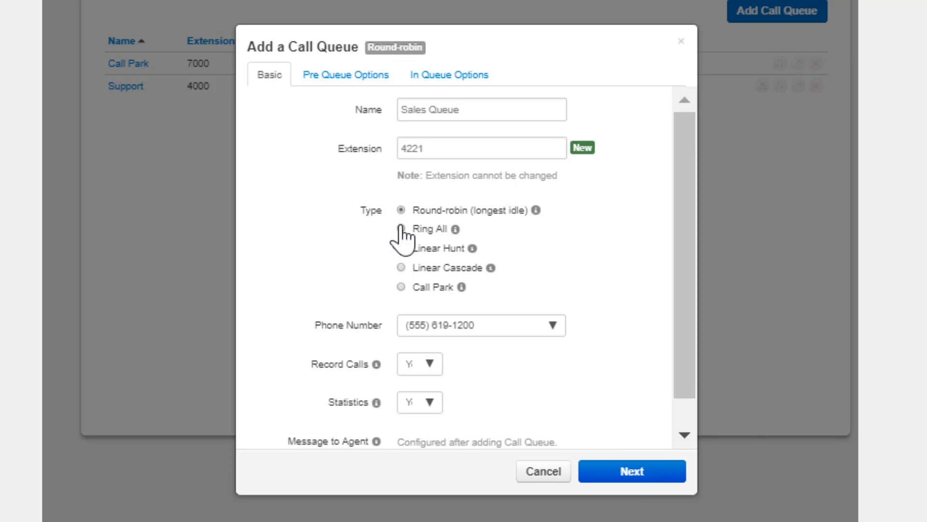
pyautogui.click(401, 228)
pyautogui.click(444, 77)
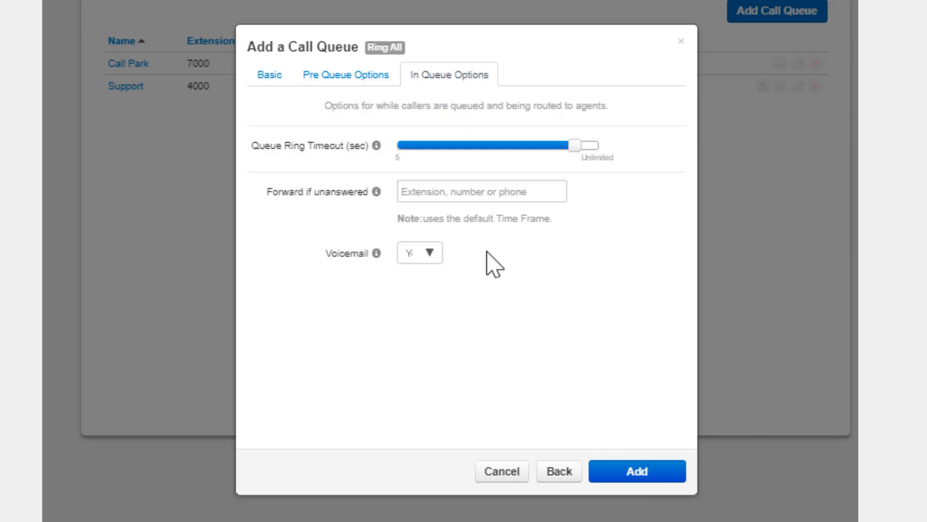
pyautogui.click(270, 77)
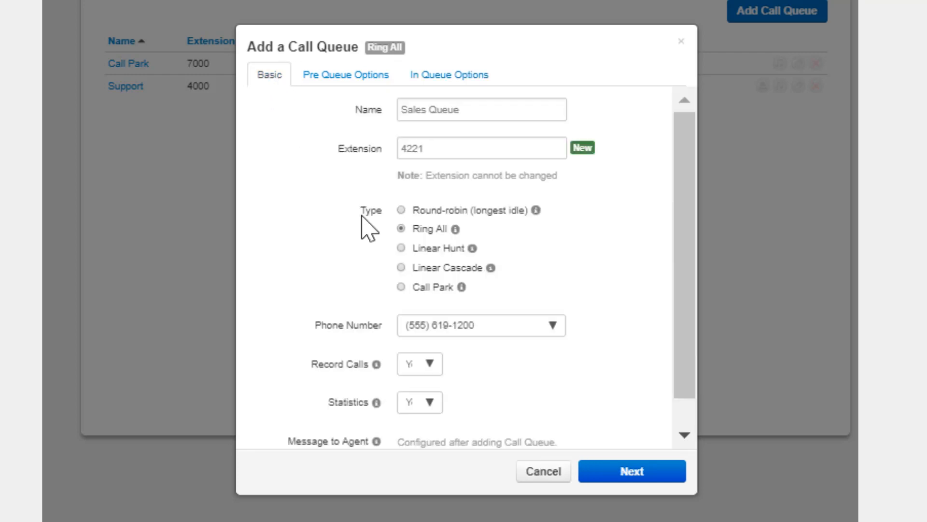
pyautogui.click(401, 248)
pyautogui.click(447, 81)
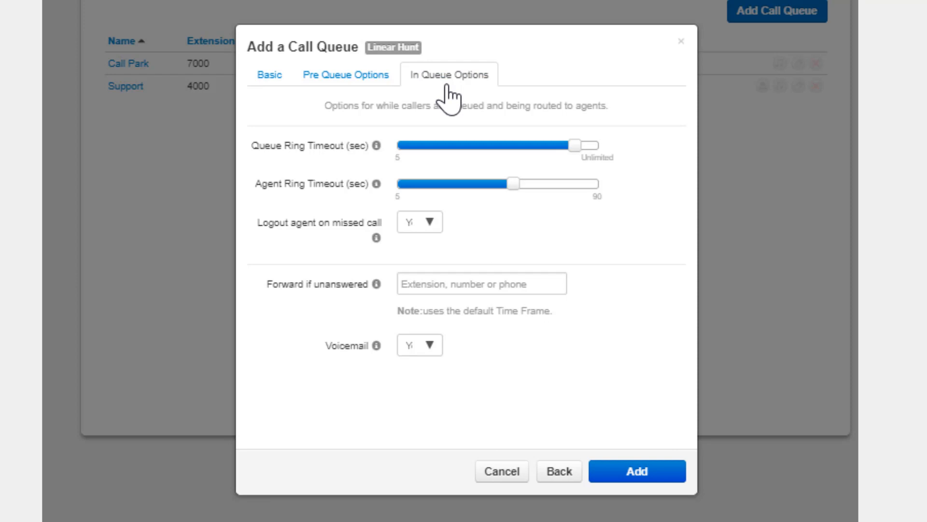
# Try the Linear Cascade type, raising Initial Agent Group to Ring to about a tenth and Agent Group to Add After Timeout to about a fifth.
pyautogui.click(267, 78)
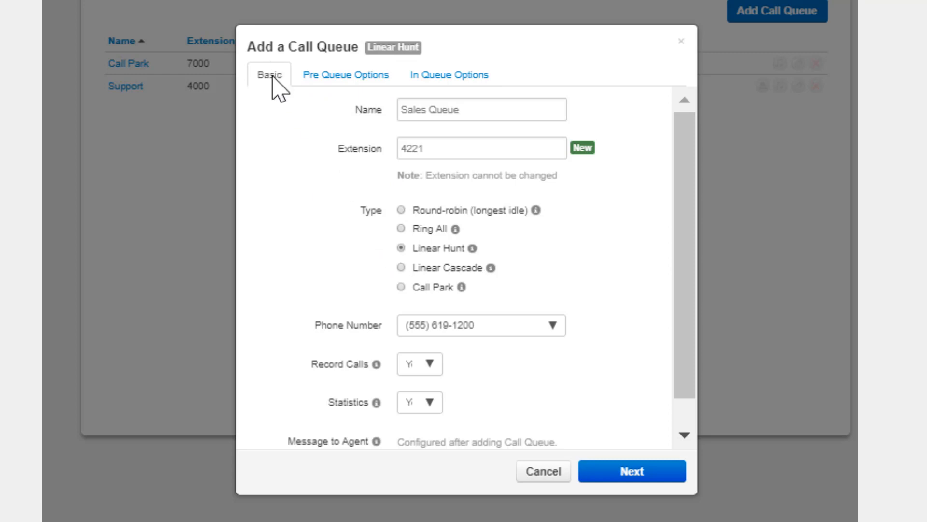
pyautogui.click(401, 268)
pyautogui.click(446, 79)
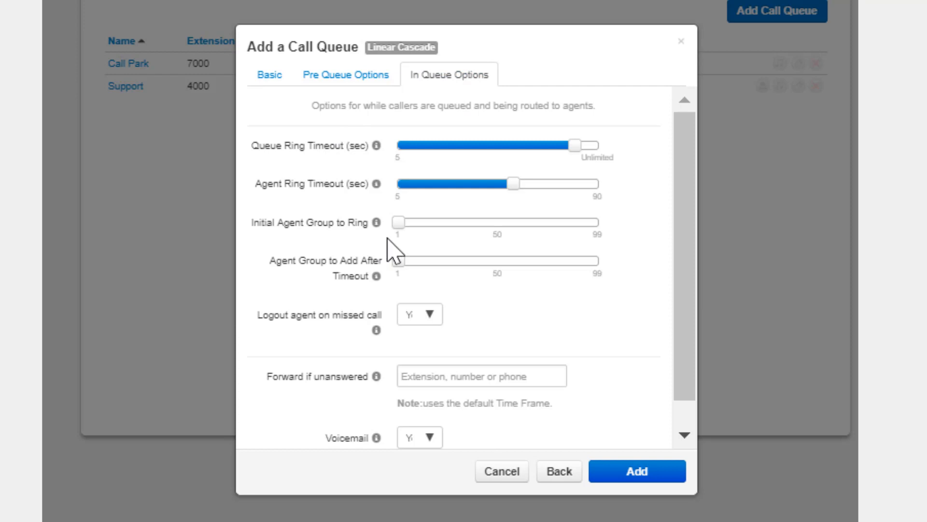
pyautogui.moveTo(399, 223)
pyautogui.moveTo(398, 223); pyautogui.dragTo(416, 230)
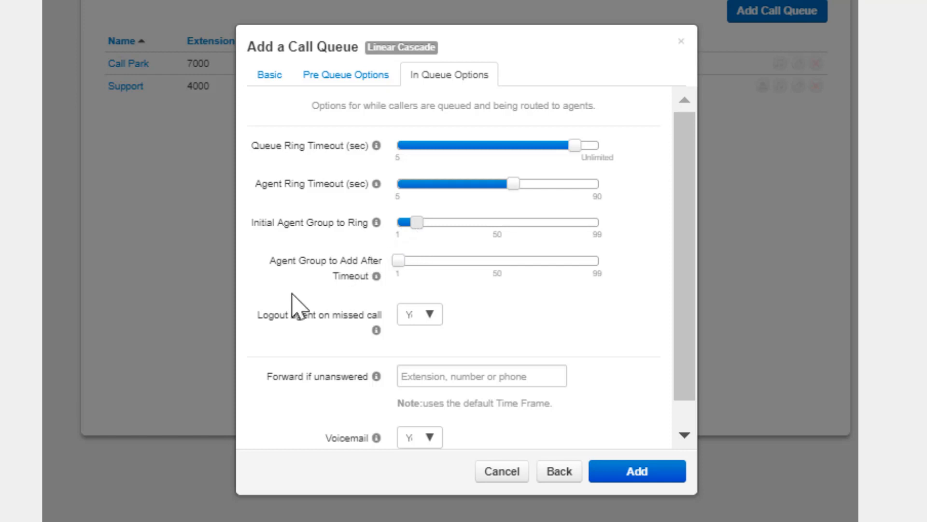
pyautogui.moveTo(400, 260); pyautogui.dragTo(437, 259)
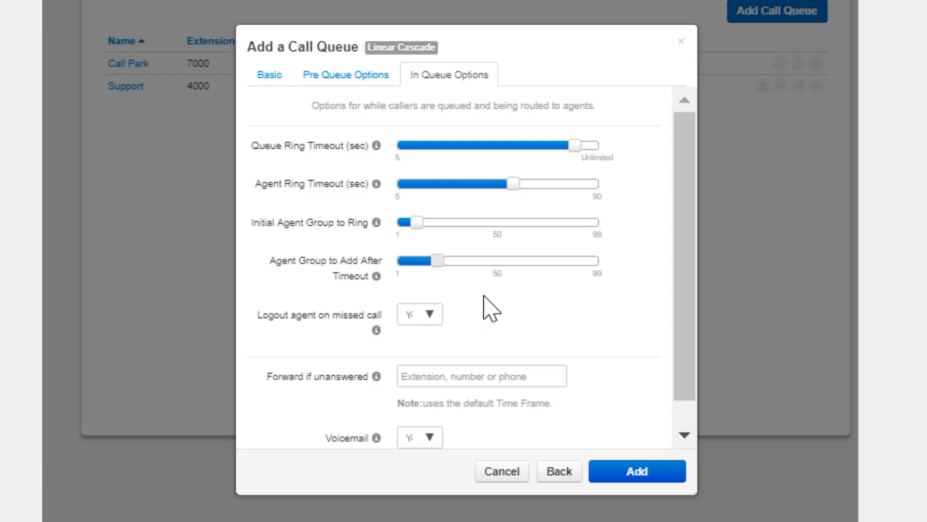
# Try the Call Park queue type to check which settings it offers.
pyautogui.click(271, 77)
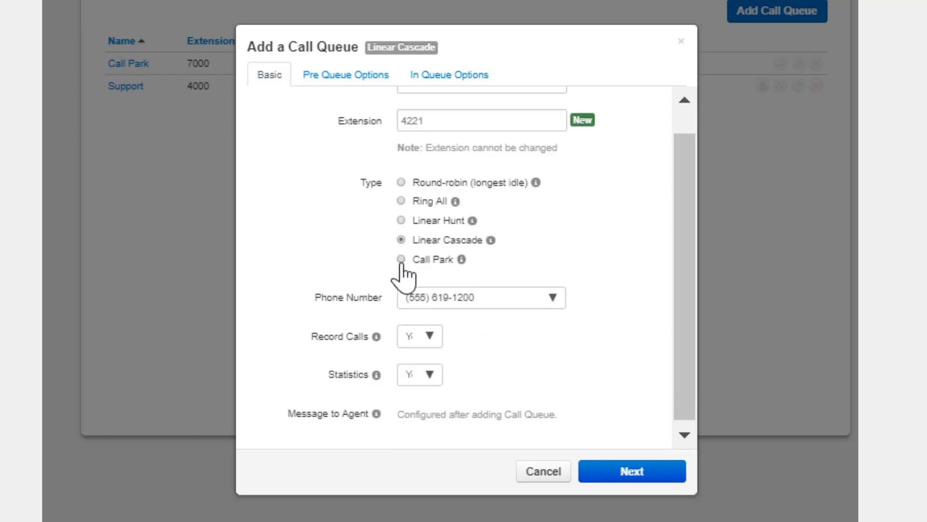
pyautogui.click(400, 260)
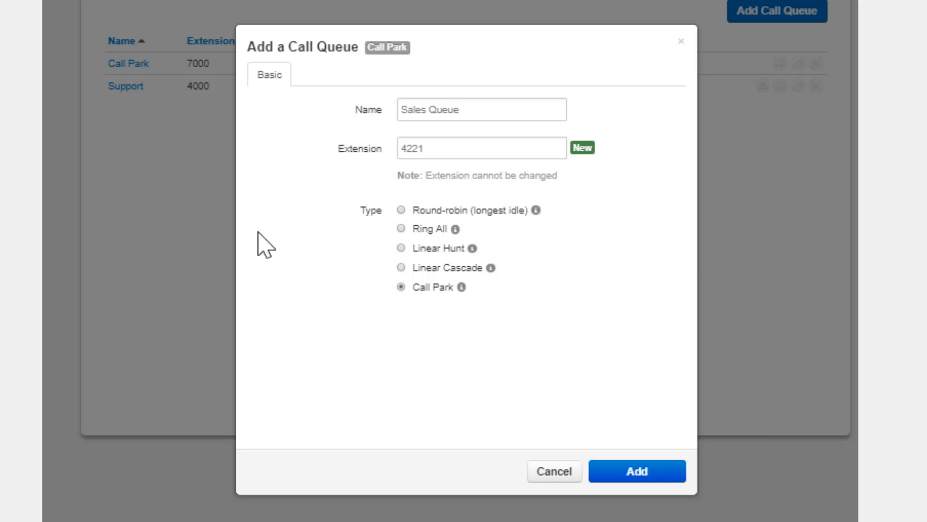
# Set the queue type back to Round-robin (longest idle) and add the Sales Queue.
pyautogui.click(403, 212)
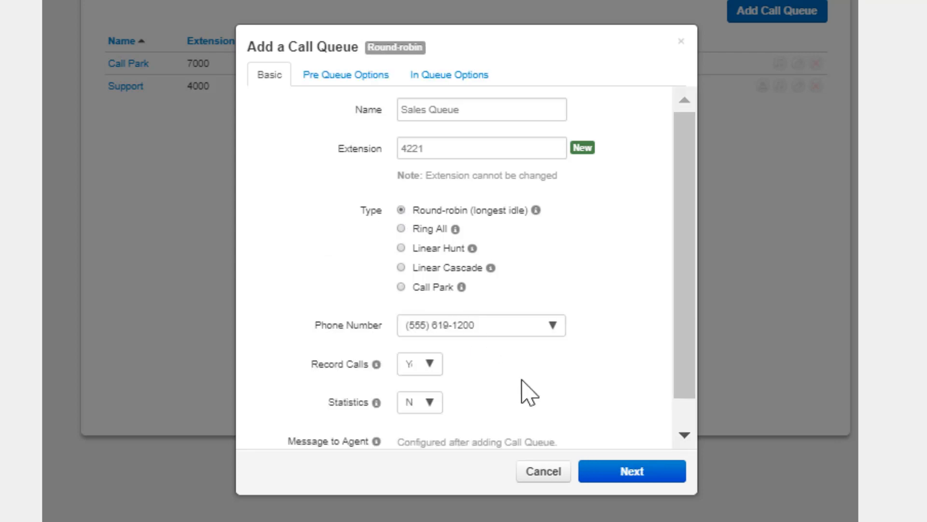
pyautogui.click(629, 478)
pyautogui.click(630, 478)
pyautogui.click(636, 478)
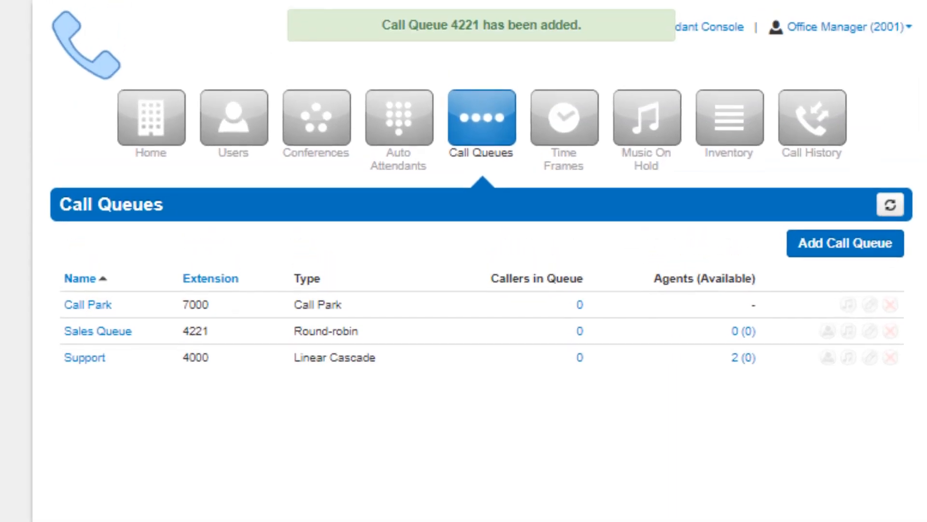
# Start a new agent for Sales Queue using phone 1000 (Basic User) with the status Online.
pyautogui.click(779, 320)
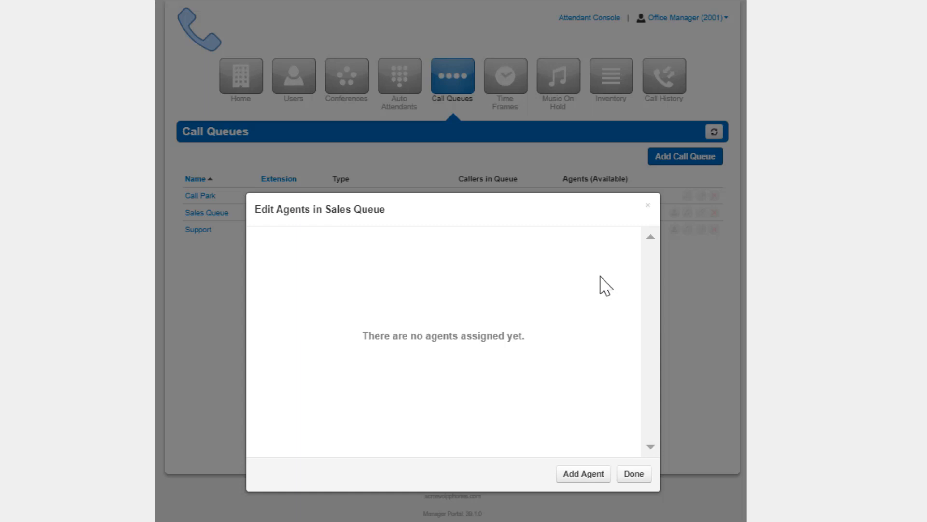
pyautogui.click(579, 476)
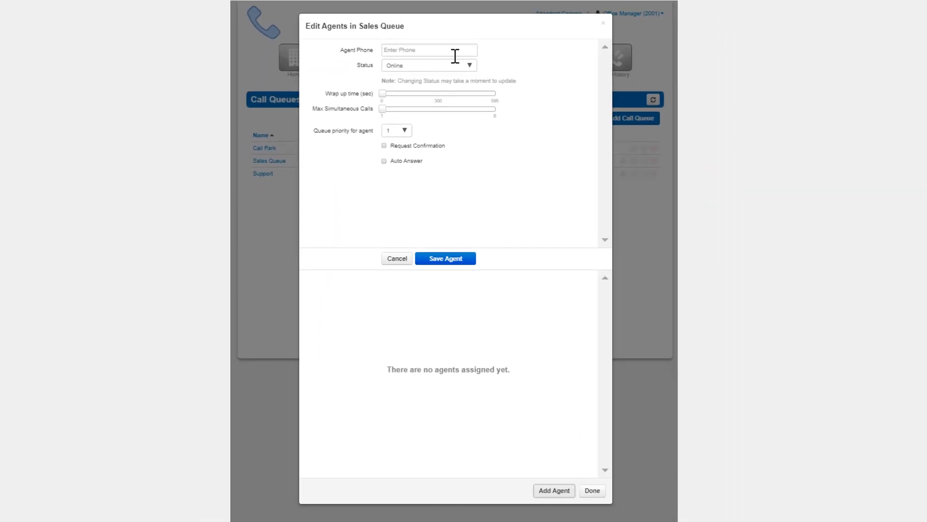
pyautogui.click(455, 50)
pyautogui.write('b')
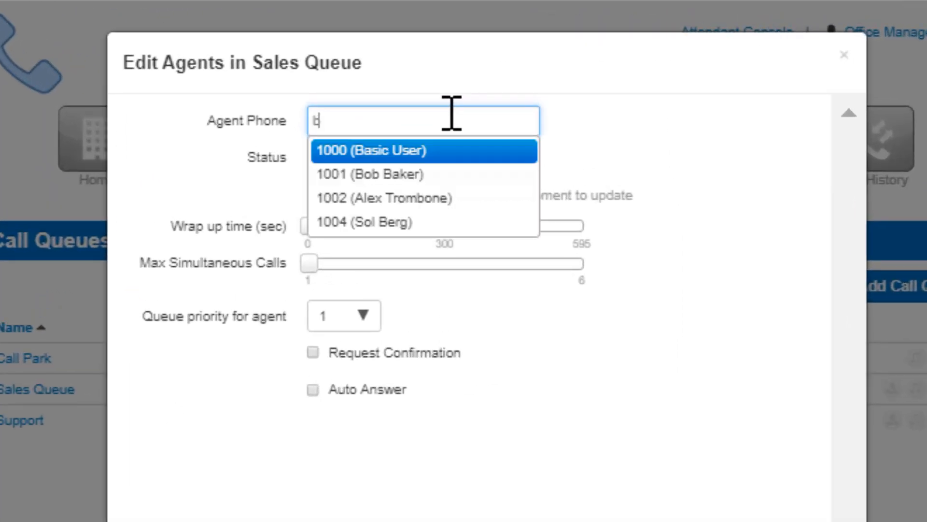
pyautogui.press('Return')
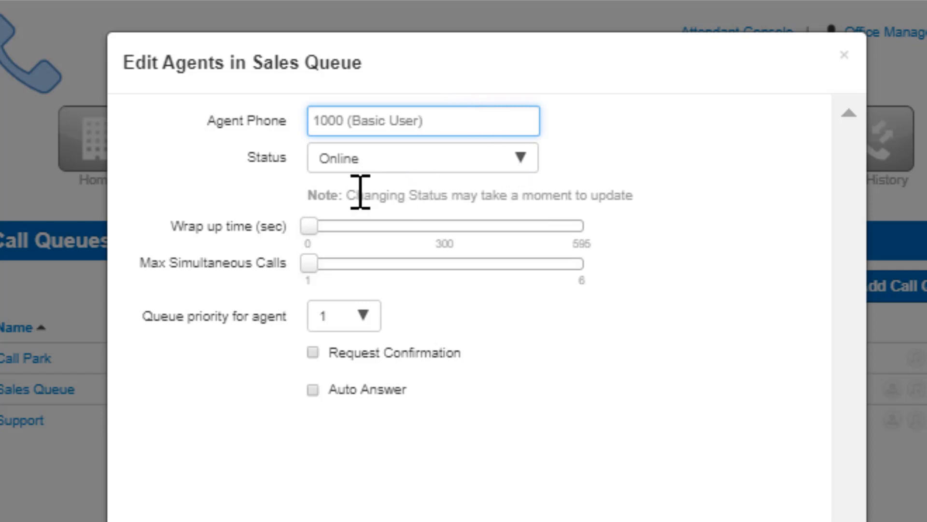
pyautogui.click(366, 165)
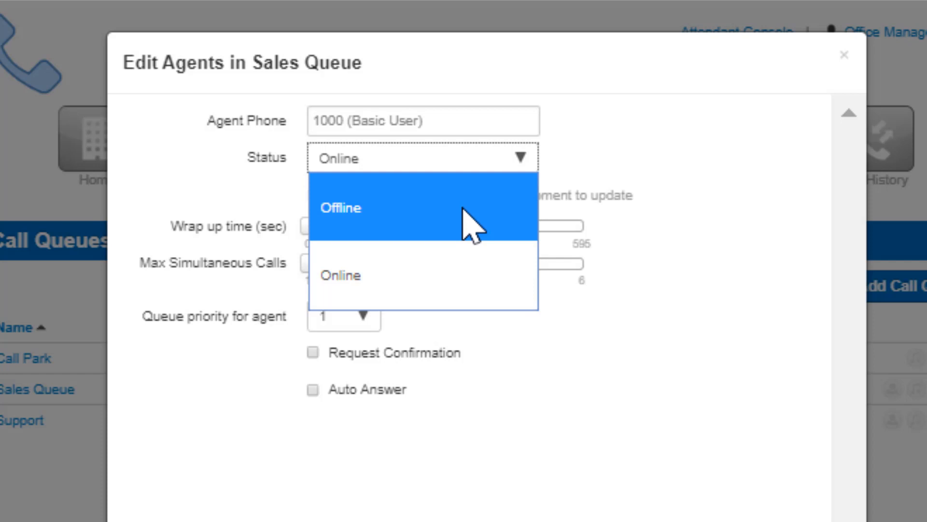
pyautogui.click(480, 269)
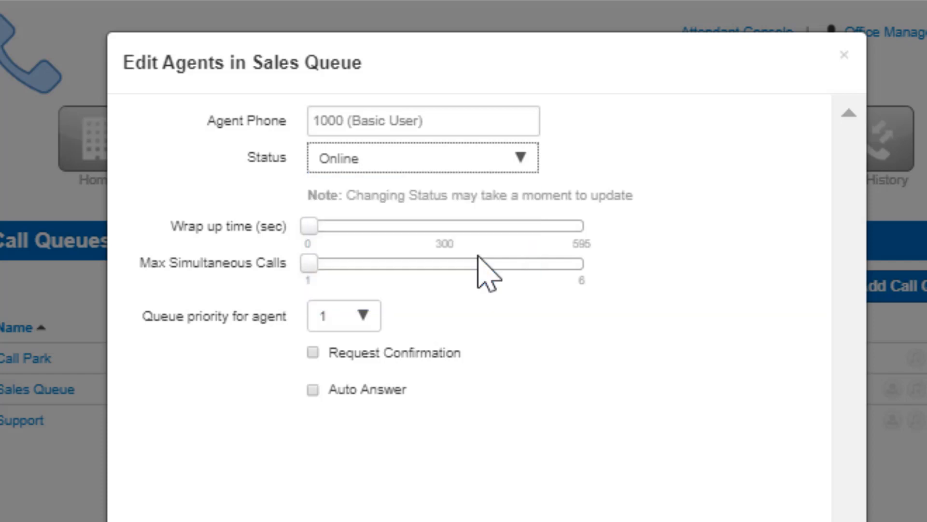
# Set the agent's wrap-up time to 25 seconds and maximum simultaneous calls to 2, keeping queue priority 1.
pyautogui.moveTo(312, 228)
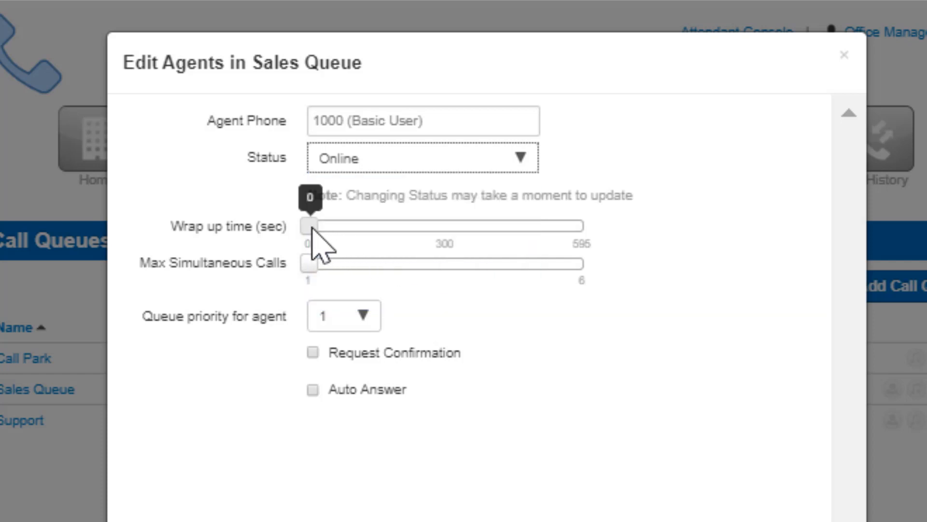
pyautogui.moveTo(312, 228); pyautogui.dragTo(322, 230)
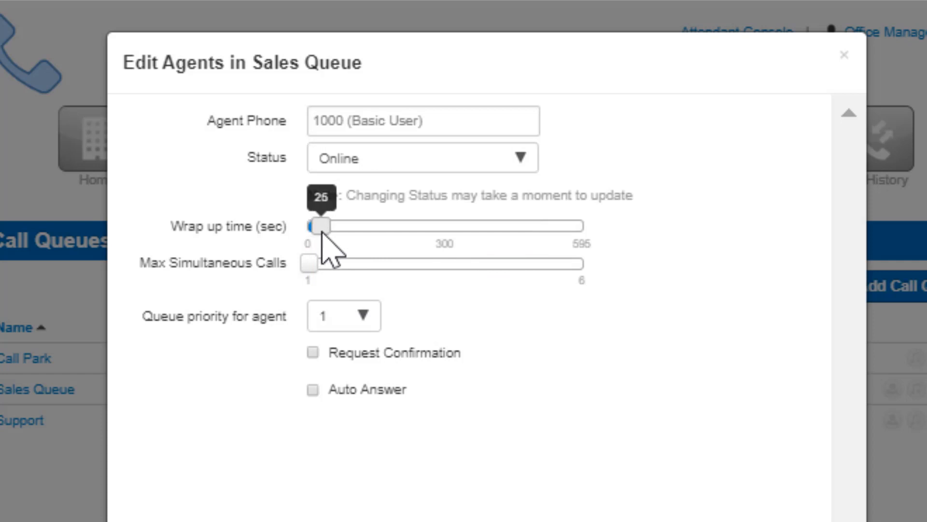
pyautogui.moveTo(305, 261)
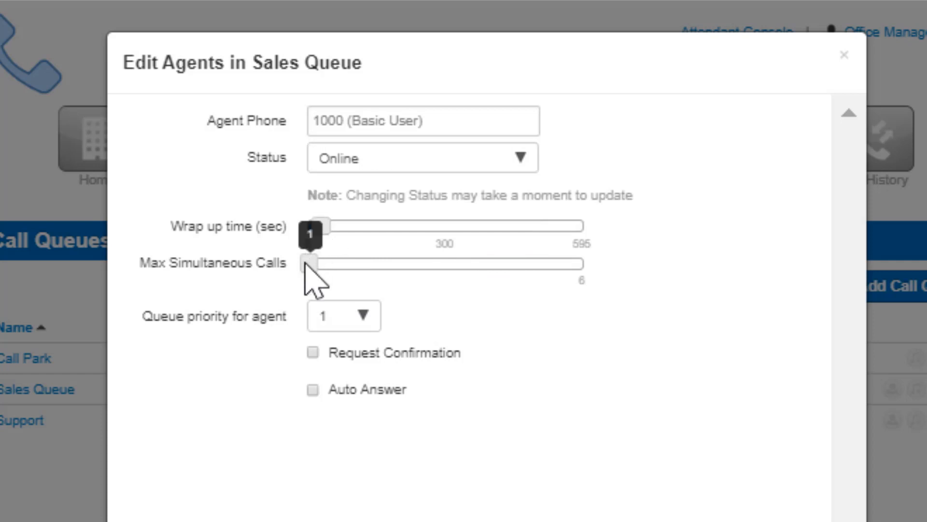
pyautogui.moveTo(305, 263); pyautogui.dragTo(336, 262)
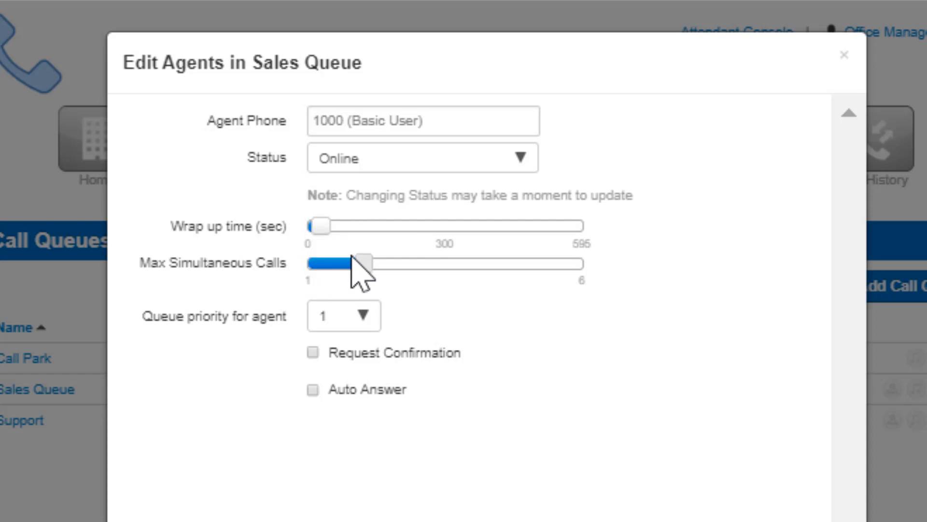
pyautogui.moveTo(358, 262)
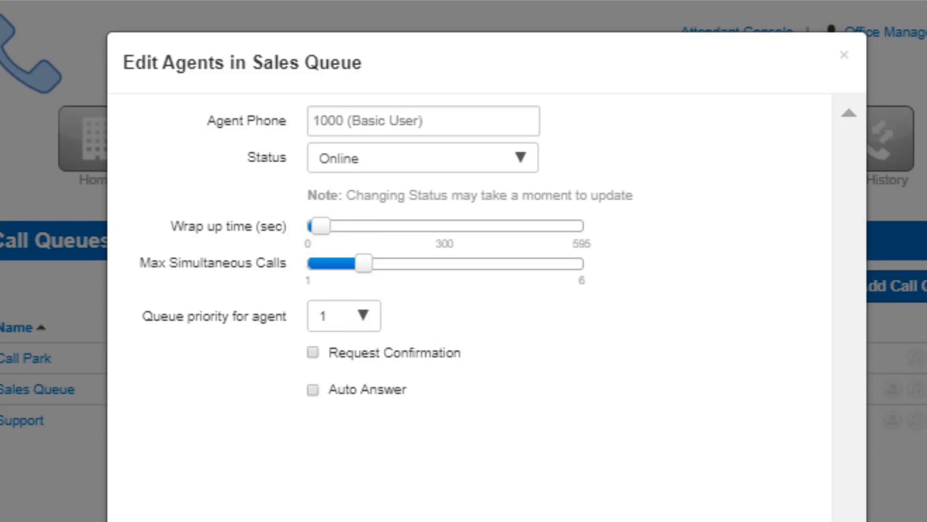
pyautogui.click(359, 318)
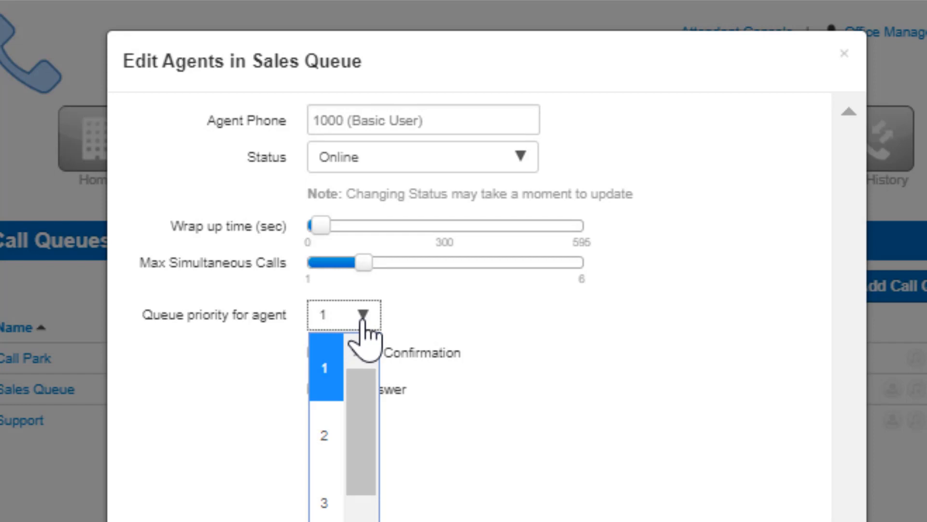
pyautogui.click(359, 323)
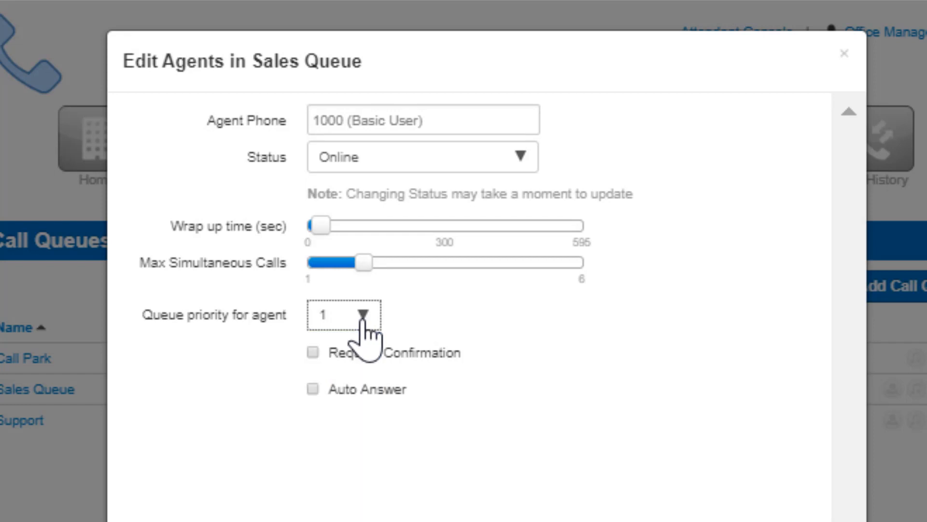
# Leave Request Confirmation off, enable Auto Answer for the agent and save the agent.
pyautogui.click(313, 352)
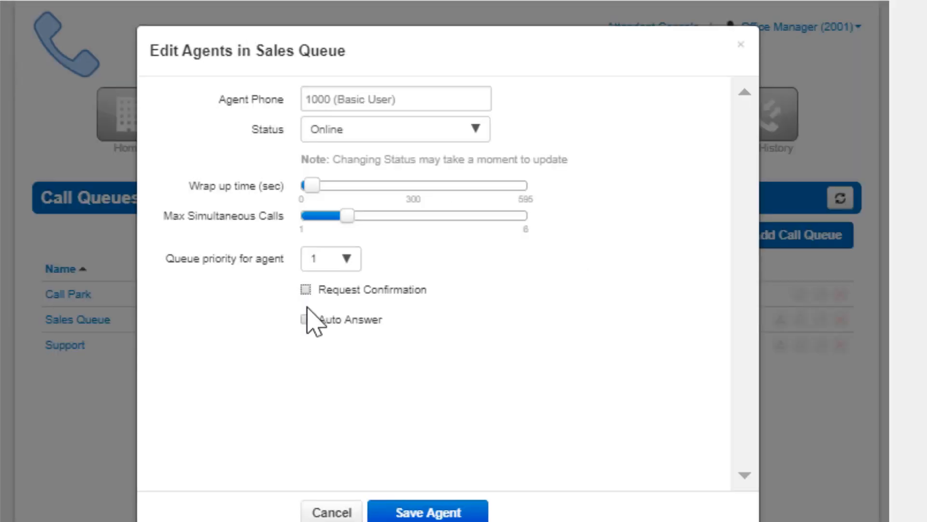
pyautogui.click(306, 320)
pyautogui.click(431, 509)
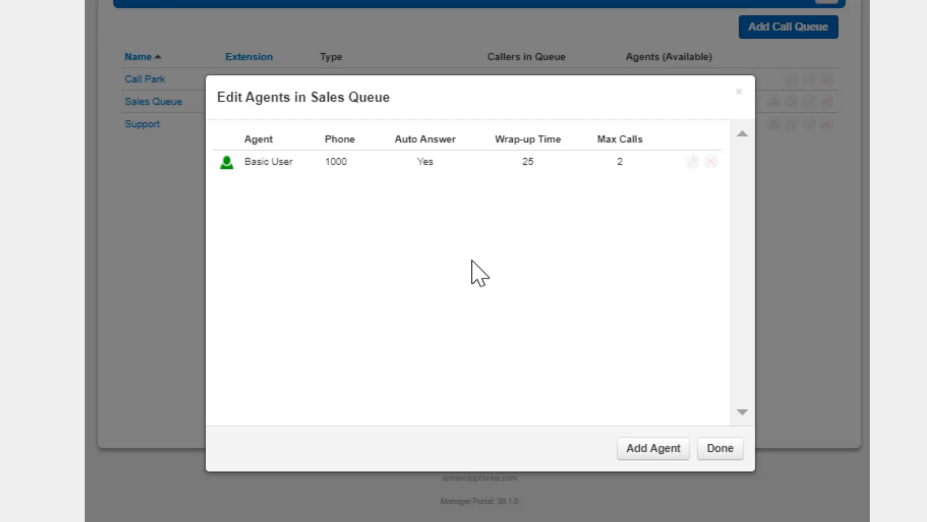
# Open the Basic User agent for editing, remove it from Sales Queue and finish editing the agents.
pyautogui.click(693, 161)
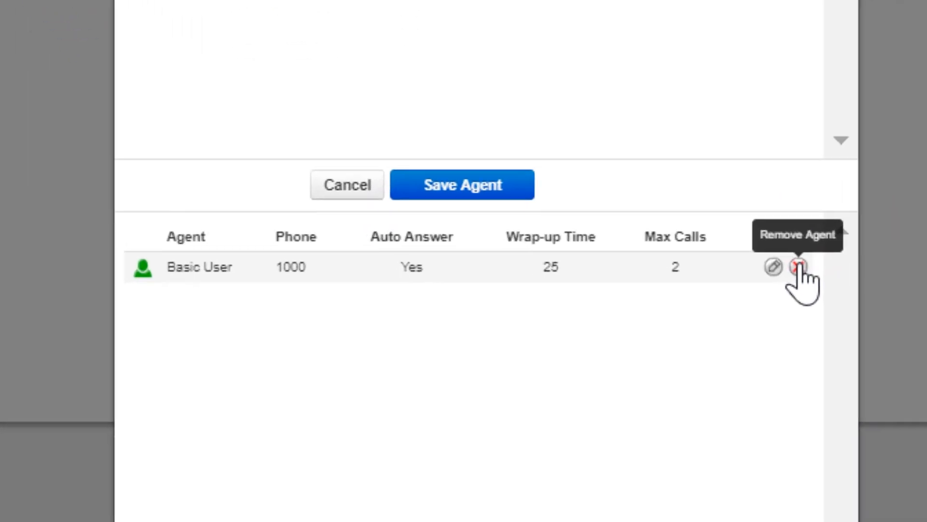
pyautogui.click(650, 380)
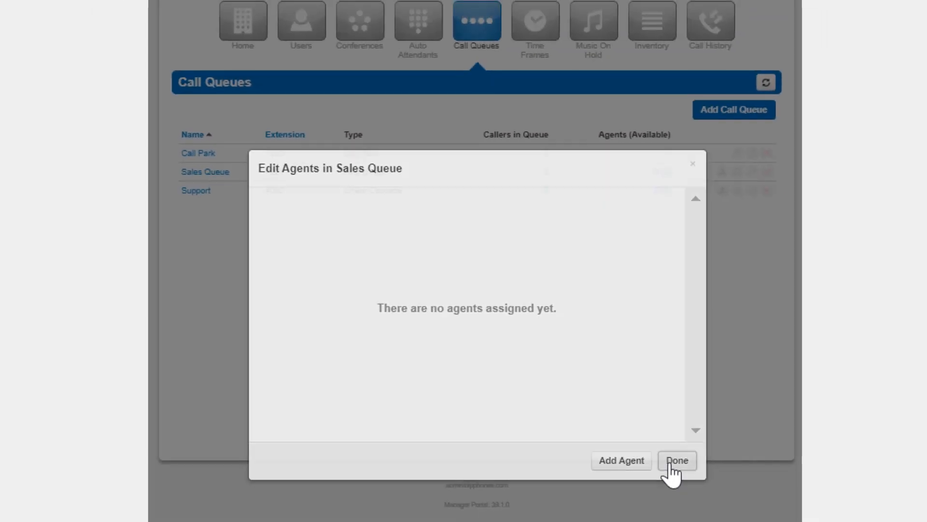
pyautogui.click(667, 467)
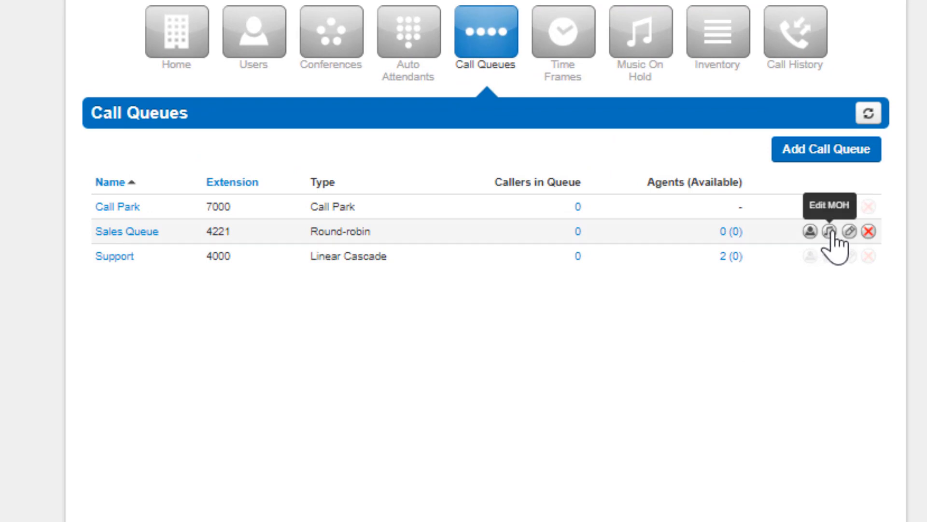
# Add Song2.mp3 from Downloads to the Sales Queue's music on hold under the song name Queue MoH.
pyautogui.click(830, 232)
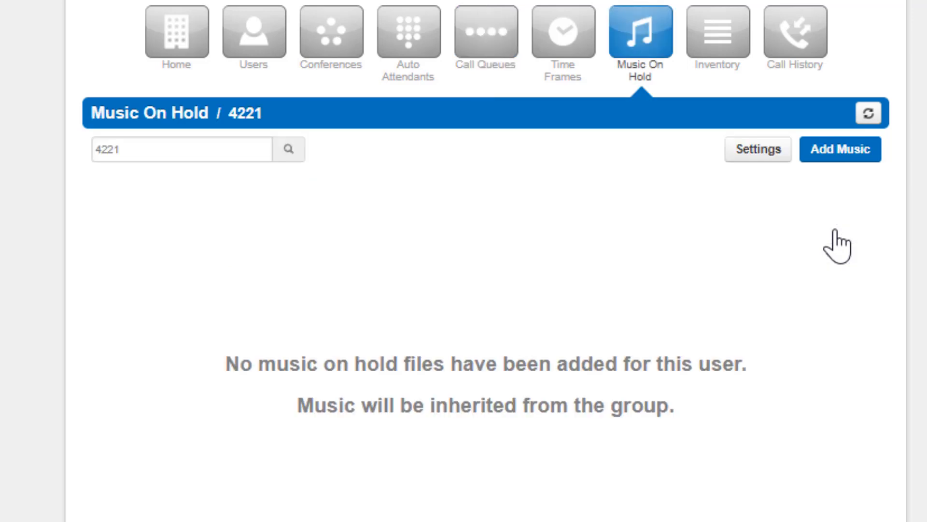
pyautogui.click(829, 151)
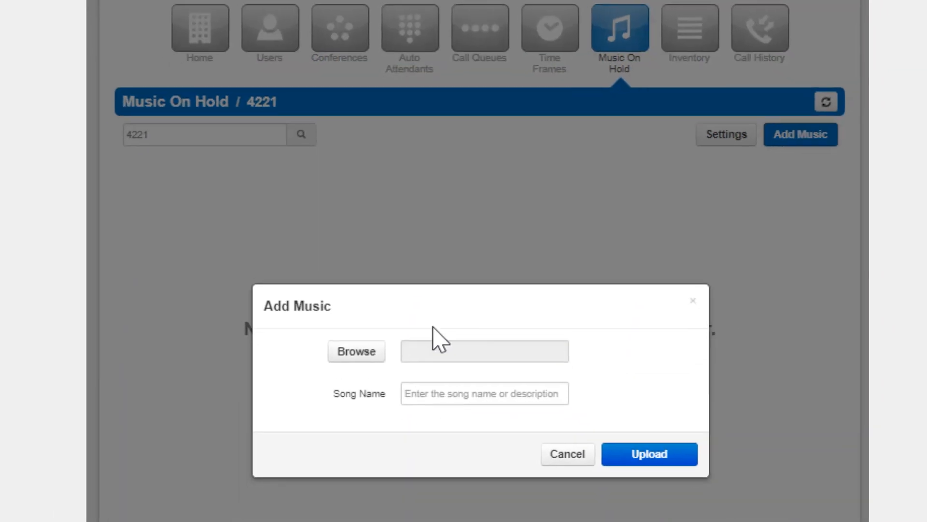
pyautogui.click(358, 388)
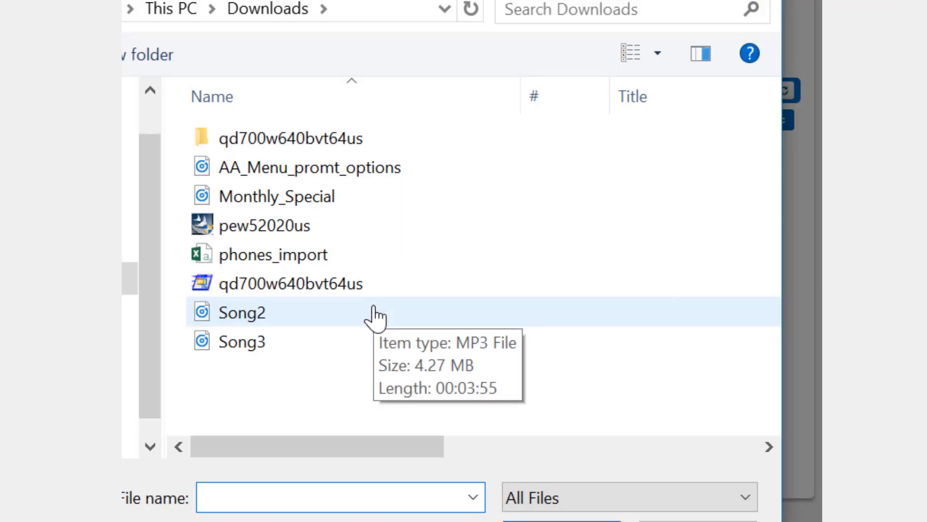
pyautogui.doubleClick(375, 315)
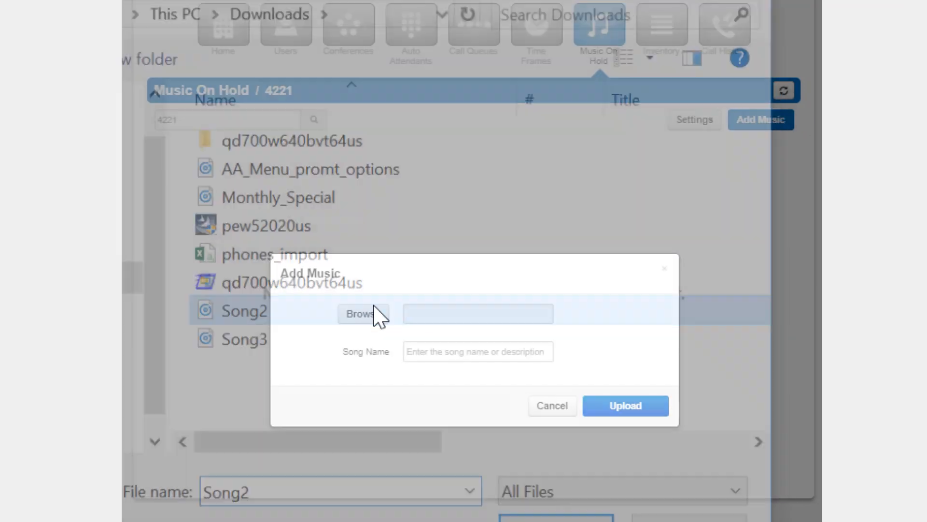
pyautogui.click(443, 354)
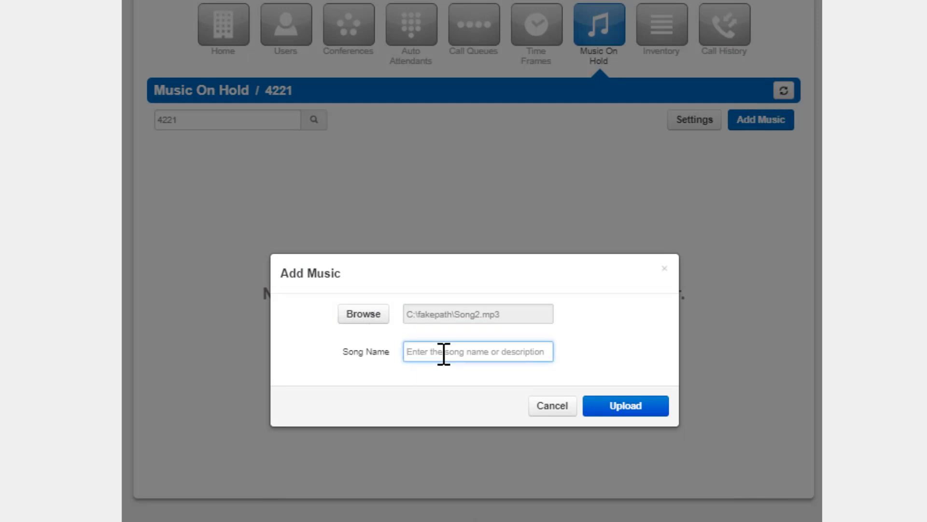
pyautogui.write('Queue MoH')
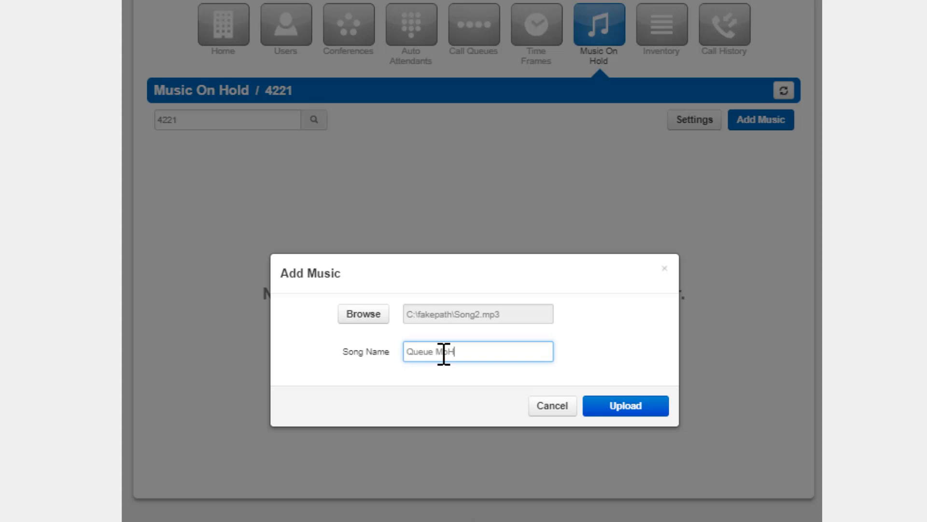
pyautogui.click(636, 404)
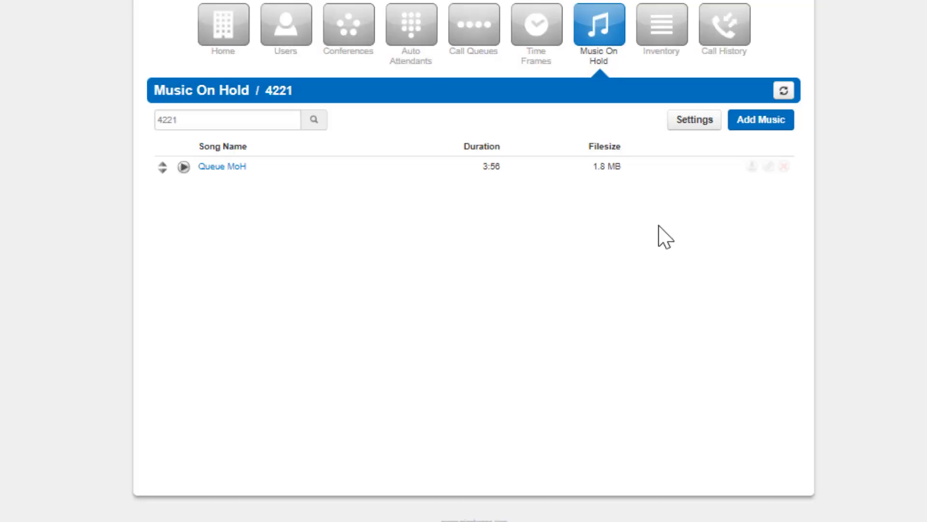
# Enable the introductory greeting in the queue's music on hold settings, with Upload as the new greeting's source.
pyautogui.click(681, 121)
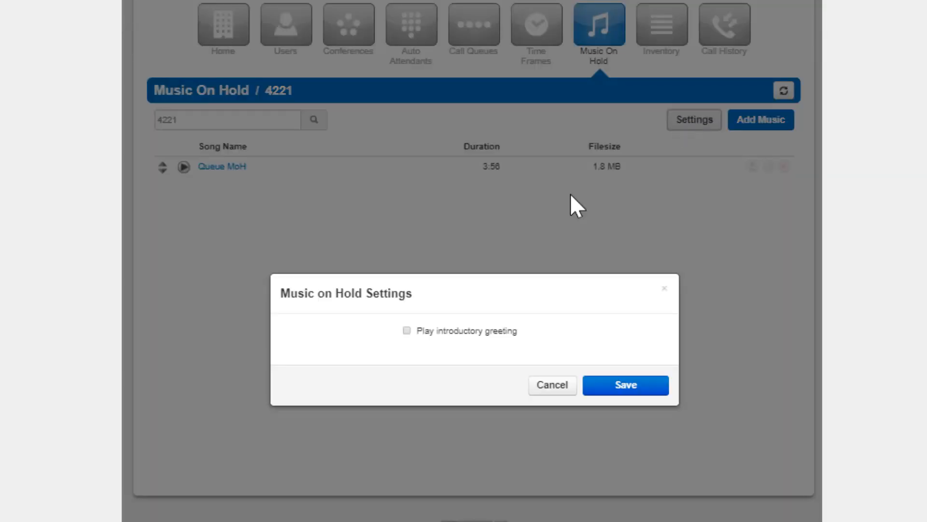
pyautogui.click(407, 331)
pyautogui.click(406, 309)
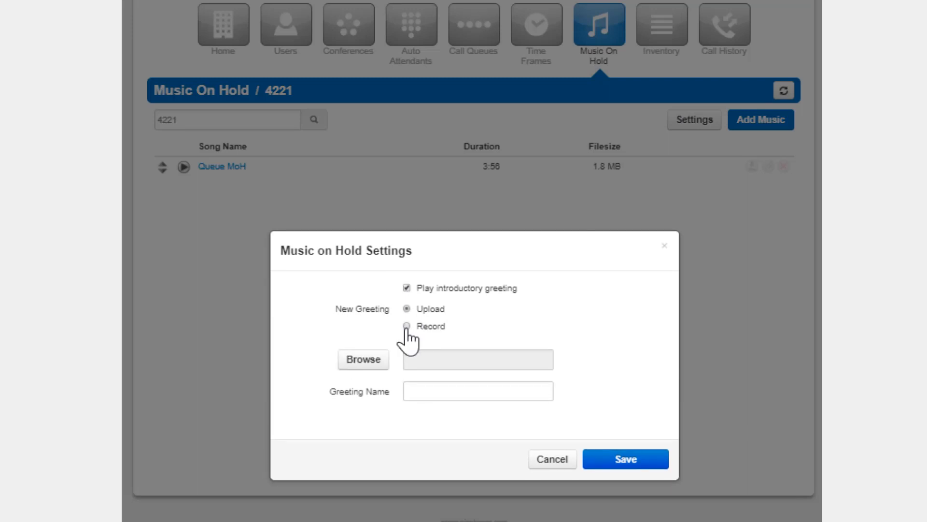
pyautogui.click(406, 326)
pyautogui.click(406, 309)
# Choose Monthly_Special.mp3 as the greeting file, name it Queue Introductory greeting and save the music on hold settings.
pyautogui.click(364, 360)
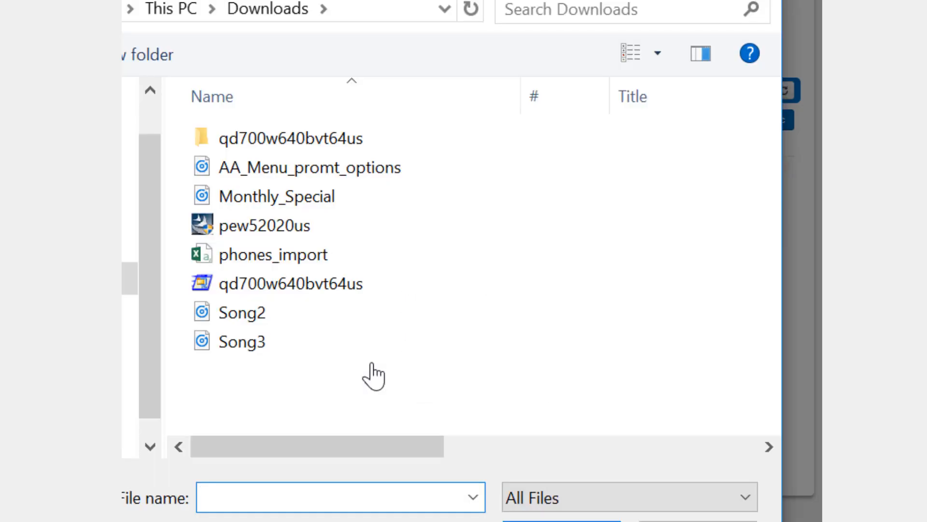
pyautogui.doubleClick(311, 196)
pyautogui.click(444, 389)
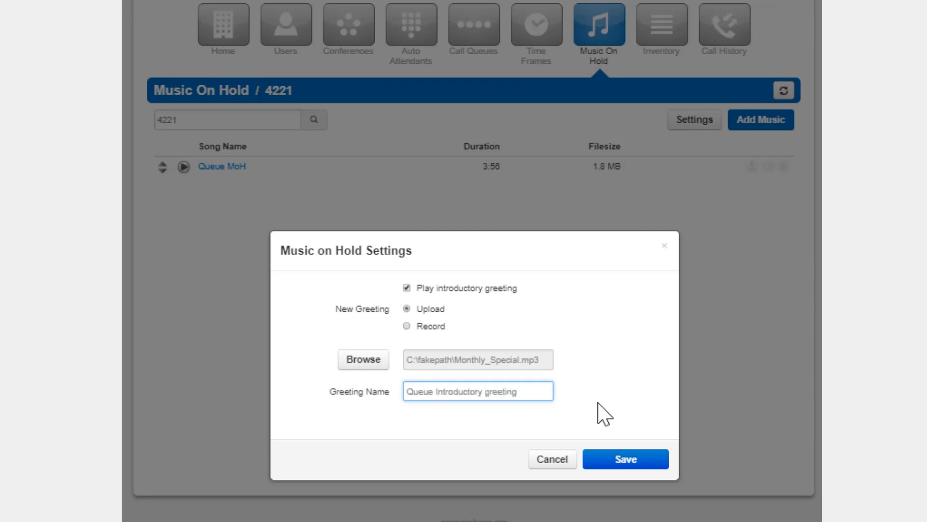
pyautogui.click(616, 461)
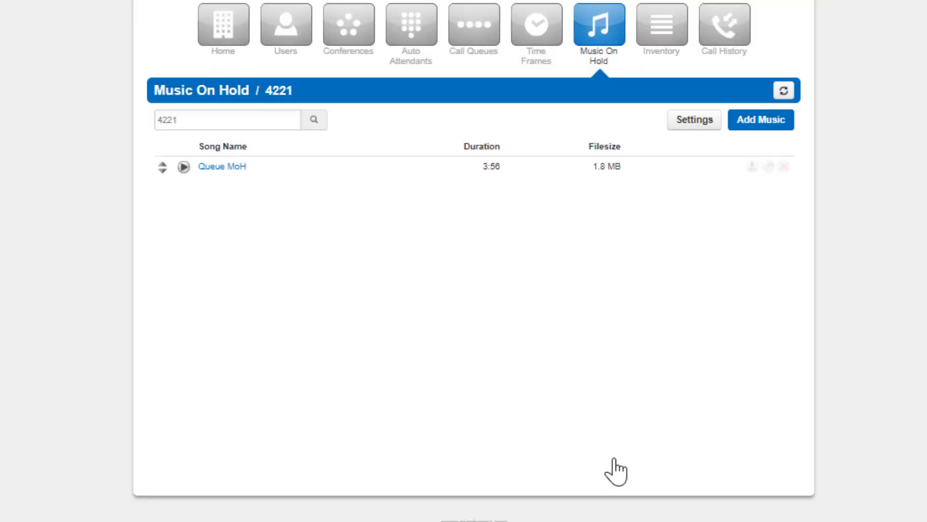
# Upload a second song named Song 2 MoH, move it above Queue MoH and save the new order.
pyautogui.click(625, 404)
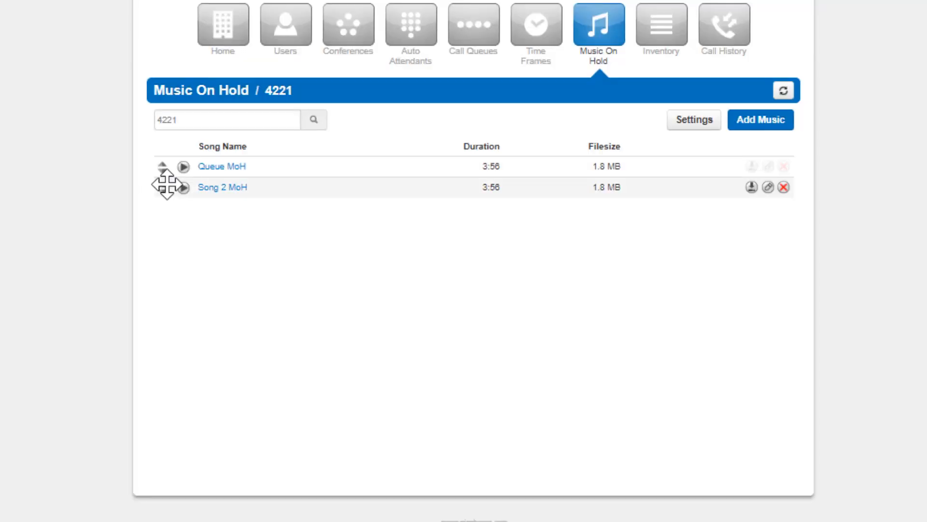
pyautogui.moveTo(164, 187)
pyautogui.mouseDown()
pyautogui.moveTo(161, 166)
pyautogui.moveTo(168, 171)
pyautogui.mouseUp()
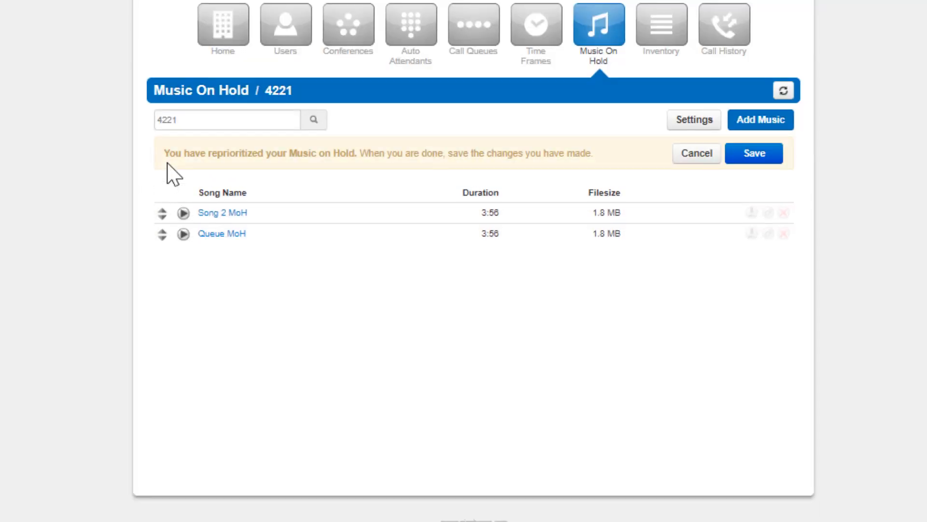
pyautogui.click(755, 156)
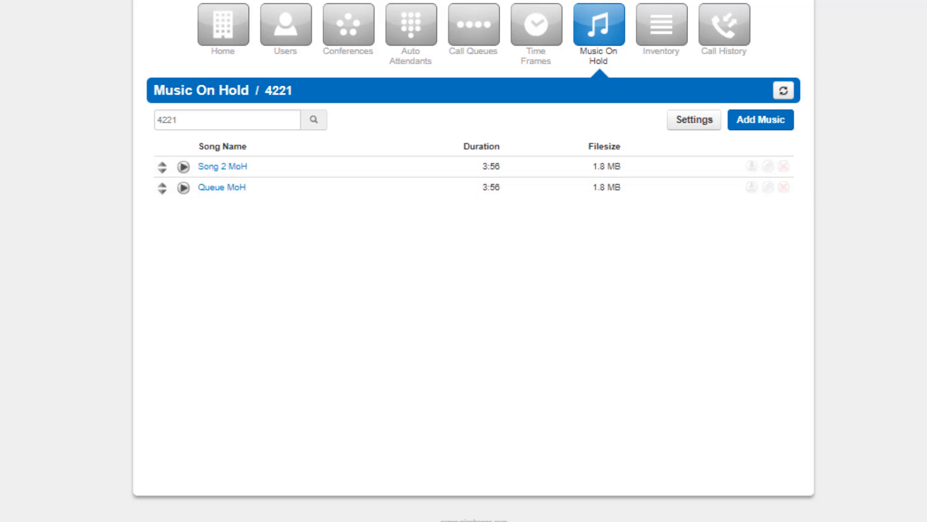
# Return to the call queues, review the Sales Queue's basic settings and close them without changes.
pyautogui.click(474, 24)
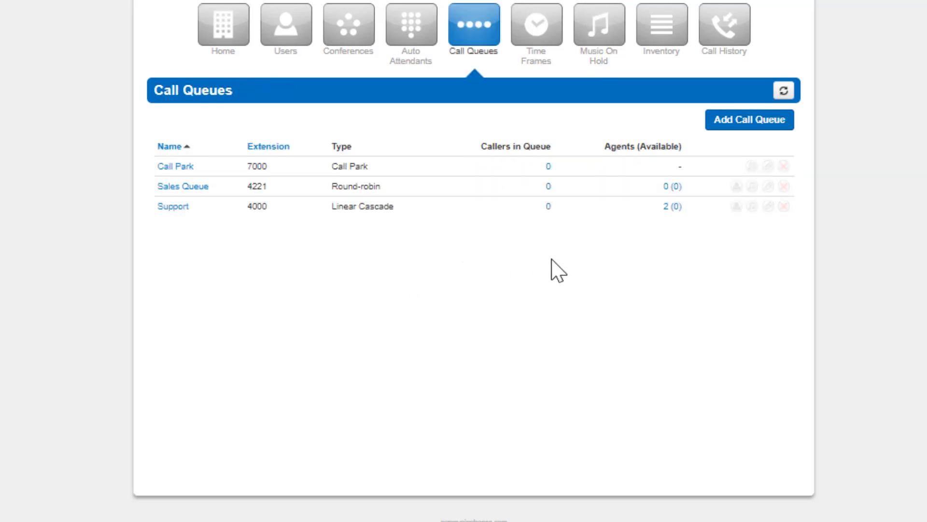
pyautogui.click(767, 187)
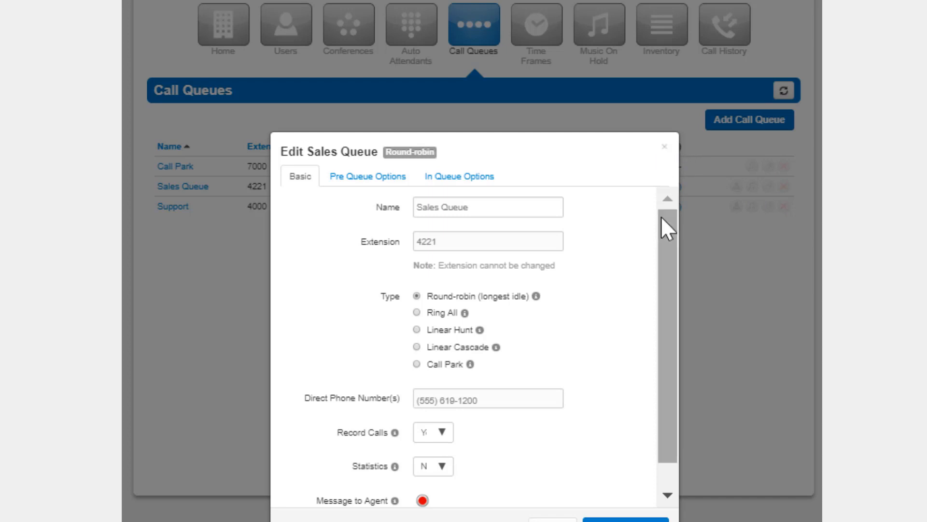
pyautogui.scroll(-1, 663, 285)
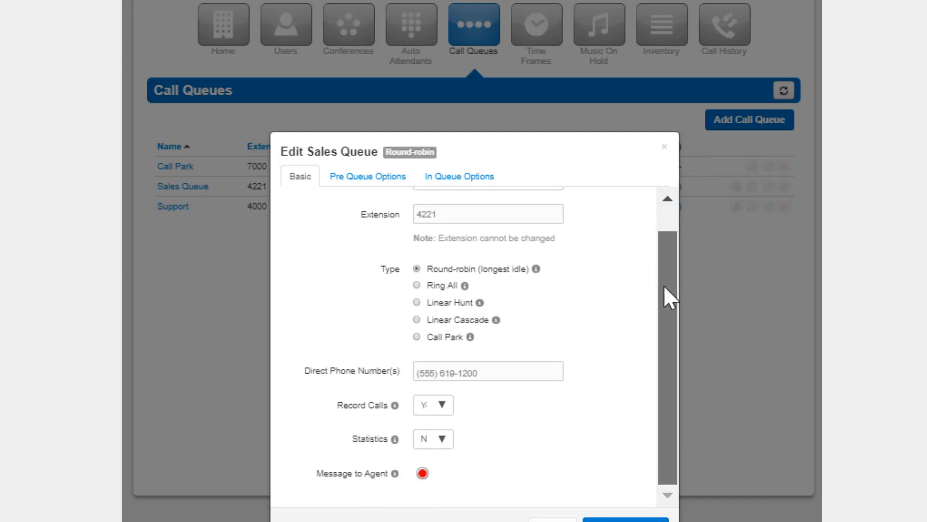
pyautogui.click(665, 147)
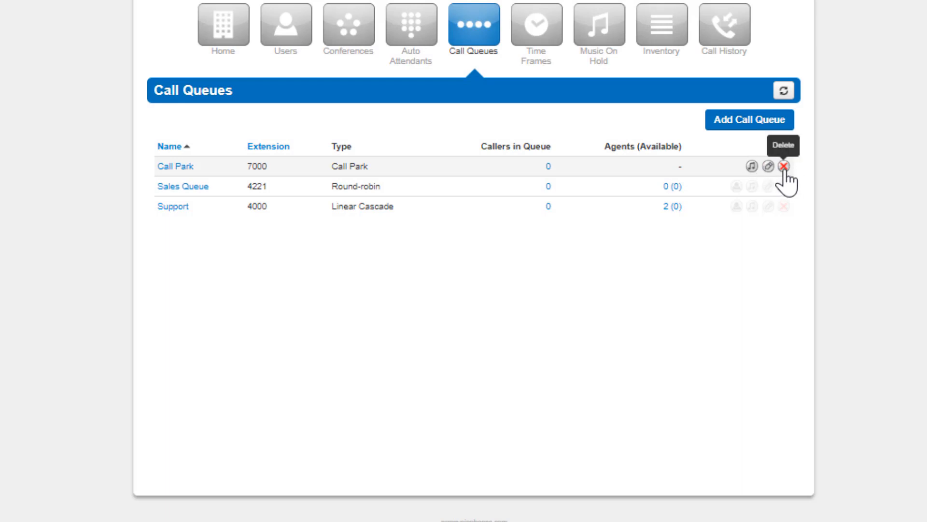
# Try to delete the Call Park call queue.
pyautogui.click(784, 166)
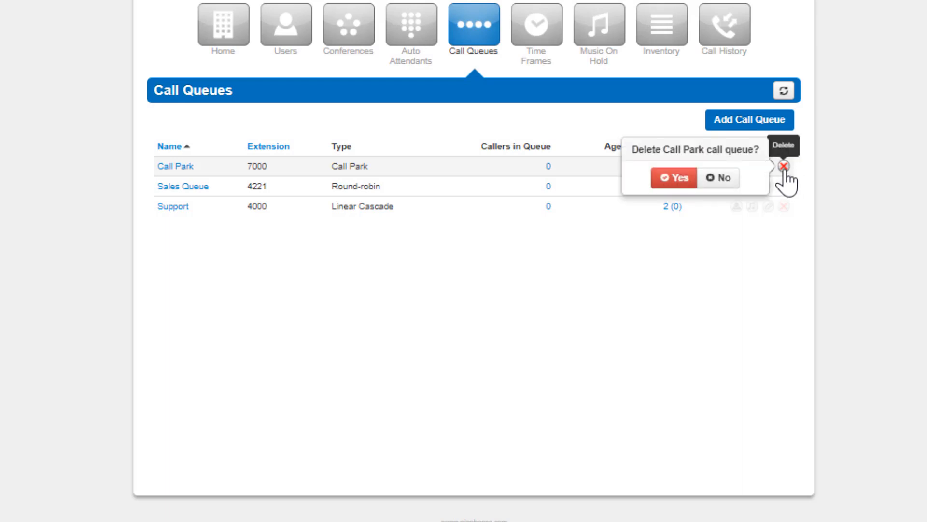
pyautogui.click(688, 180)
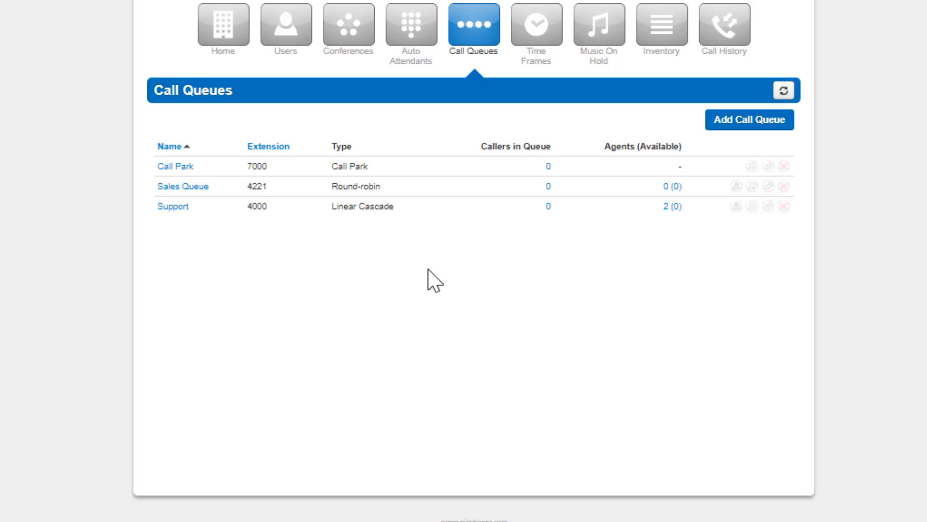